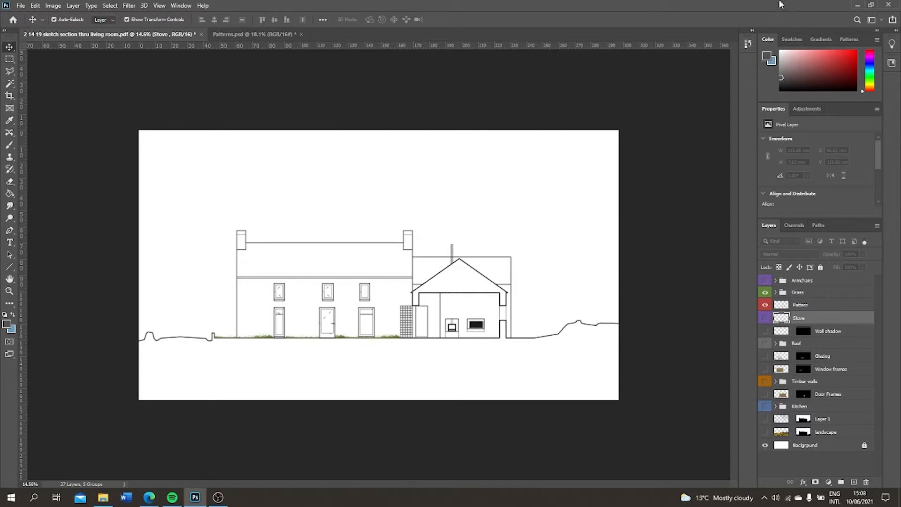
- Restore the maximized window to a smaller size and move it aside to expose the desktop
click(871, 4)
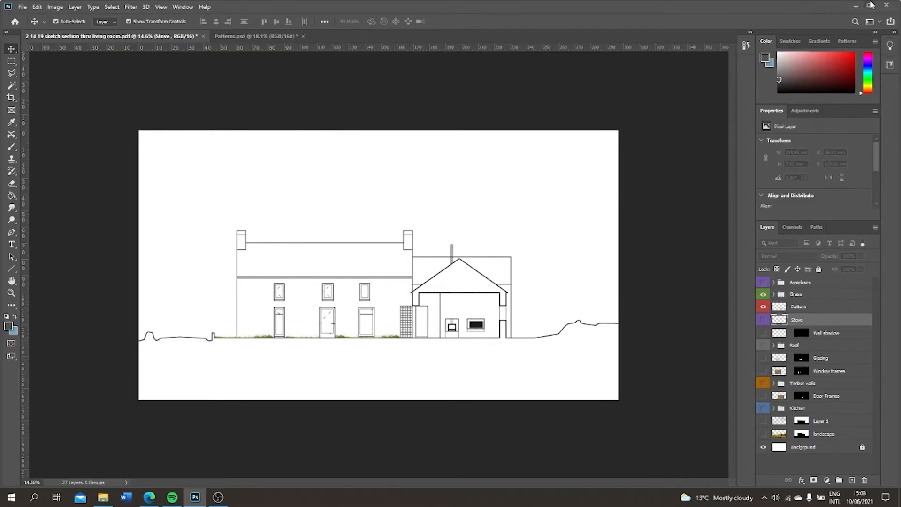
drag(772, 8, 372, 22)
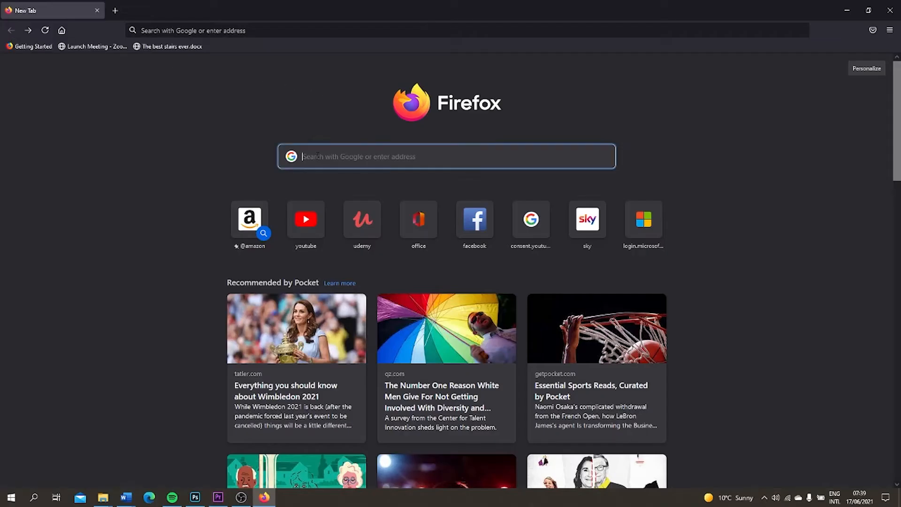
- Switch to Firefox, search Google for "trees for photoshop" and show the image results
click(314, 156)
text(trees for p)
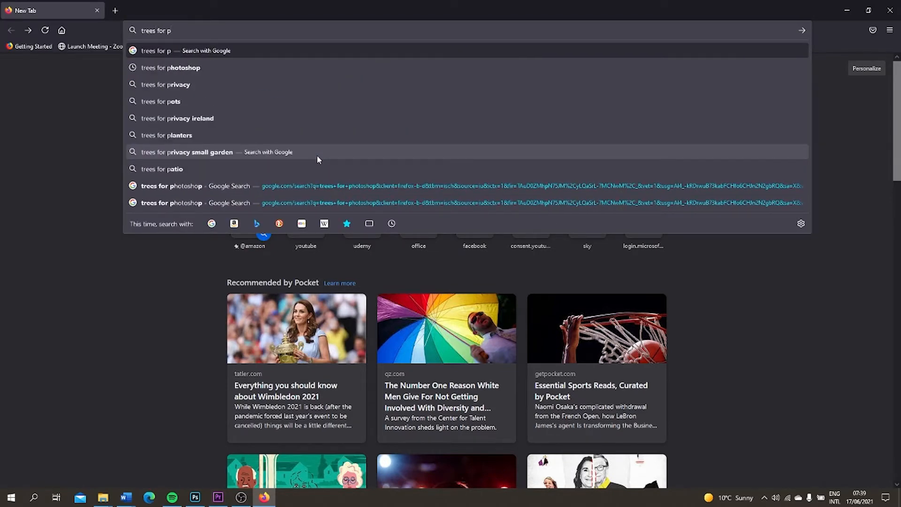
click(341, 67)
scroll(428, 182, down, 2)
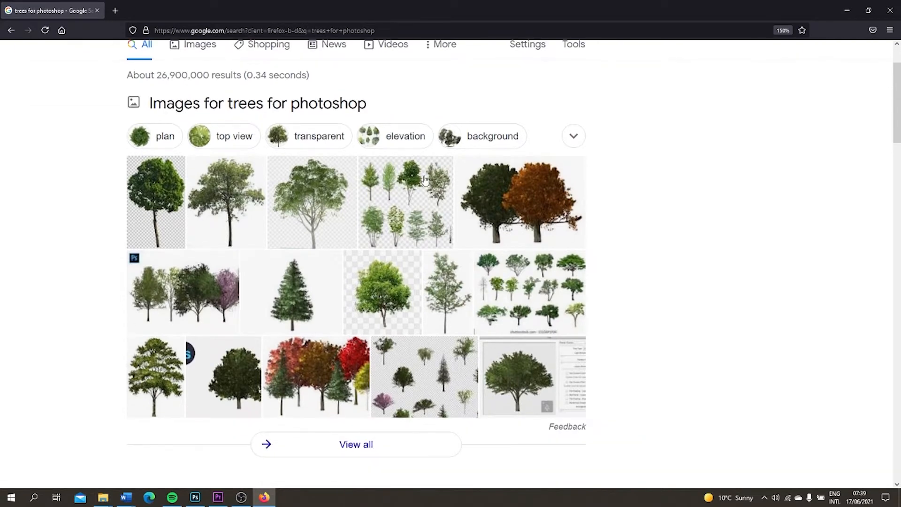
scroll(422, 177, up, 2)
click(209, 119)
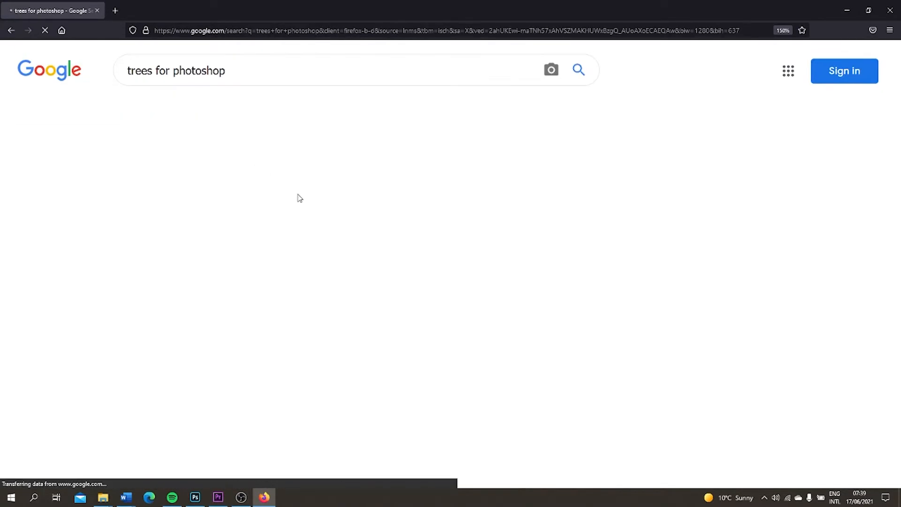
- Browse the tree images and view the toppng.com page of the "trees background for photosho" PNG
scroll(334, 280, down, 2)
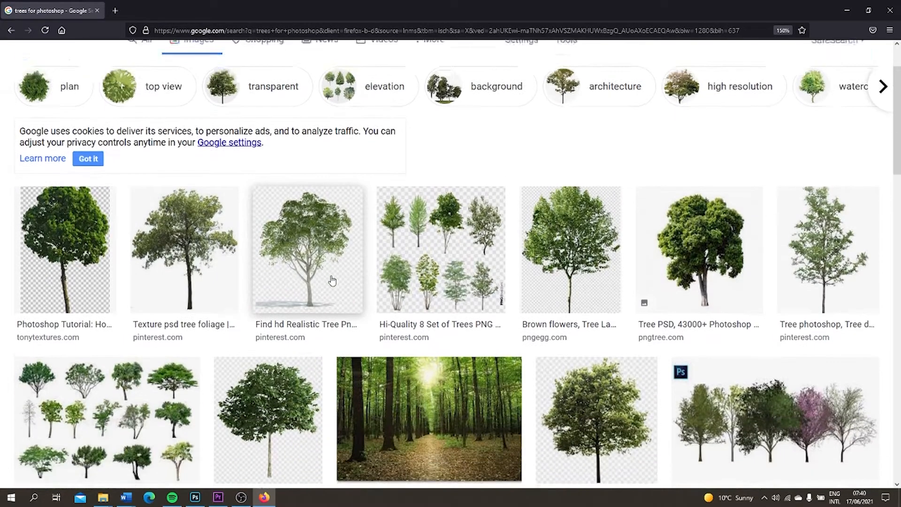
scroll(330, 281, down, 2)
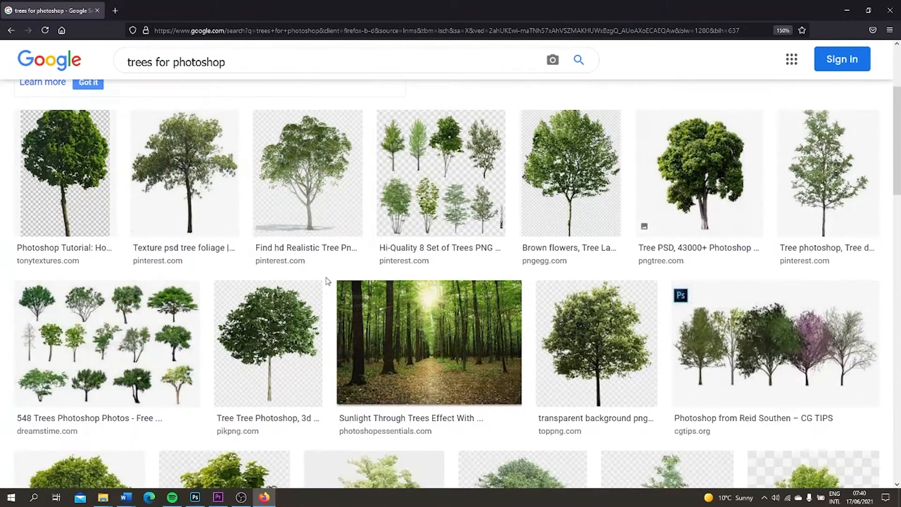
scroll(327, 281, down, 6)
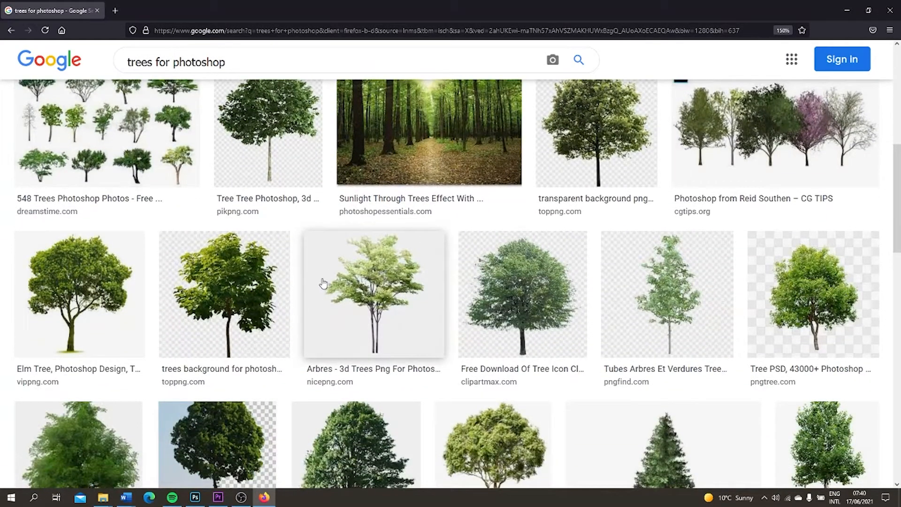
scroll(324, 283, down, 4)
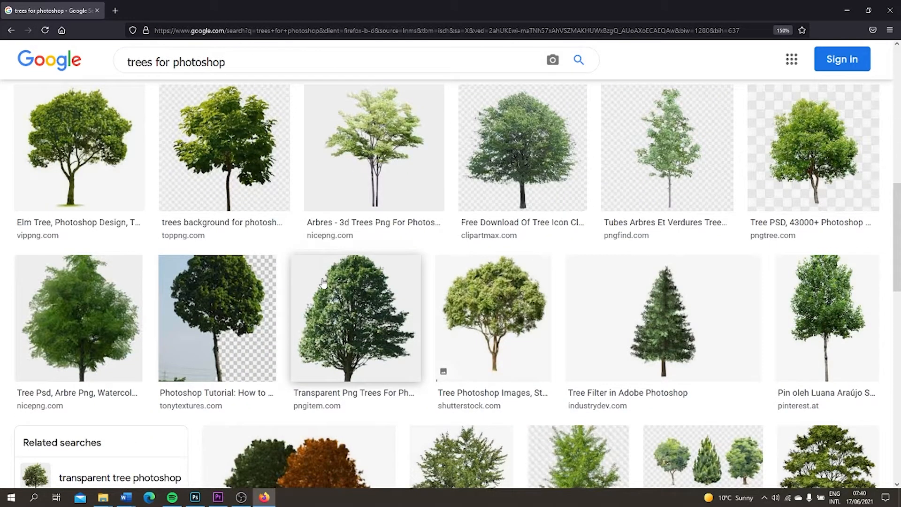
scroll(323, 283, up, 4)
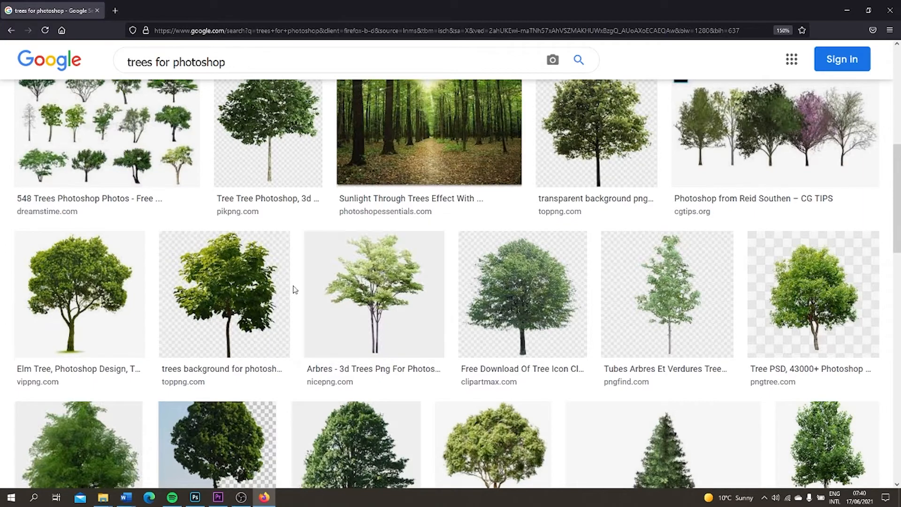
click(249, 312)
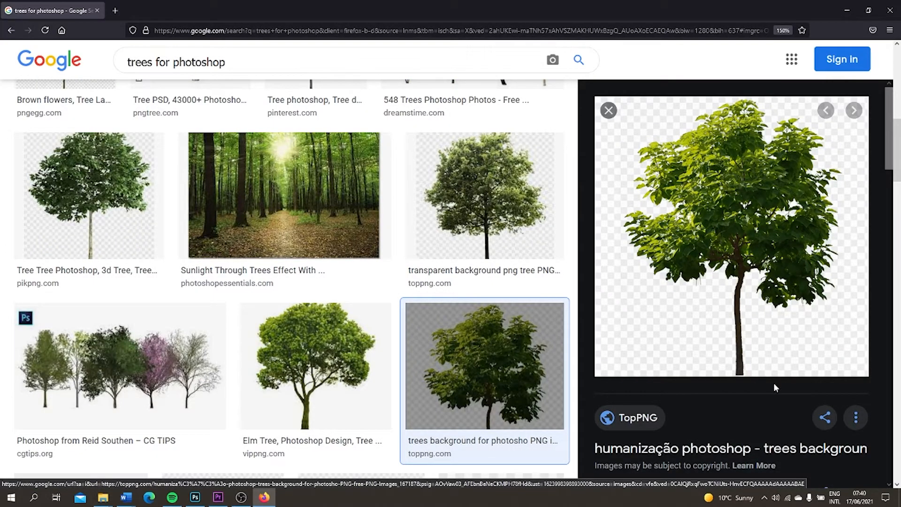
scroll(774, 382, down, 3)
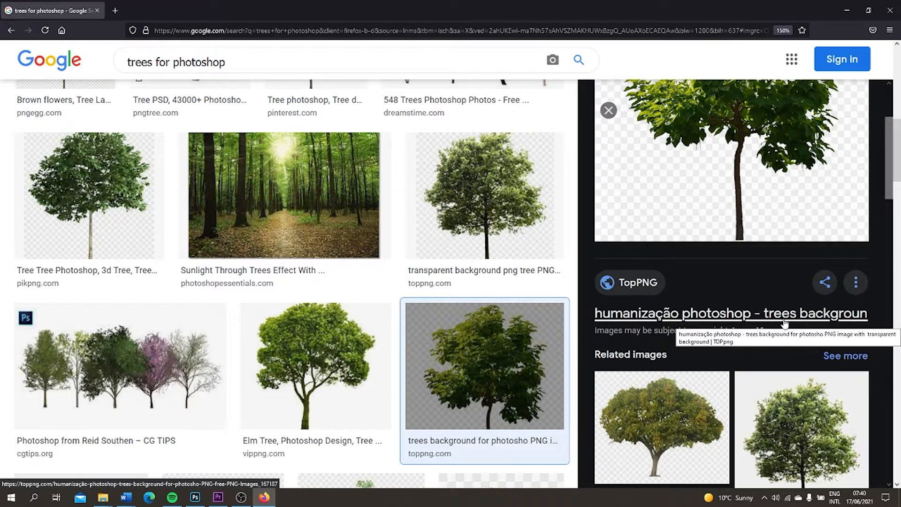
click(785, 322)
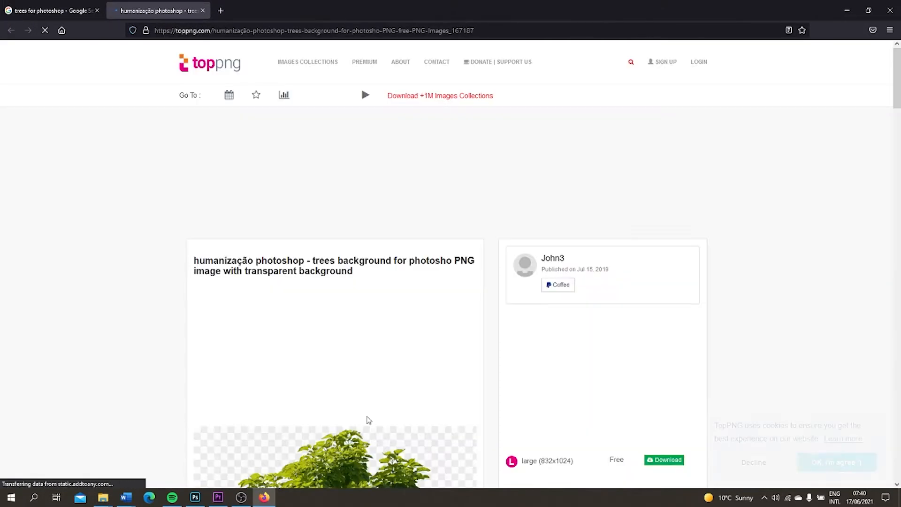
scroll(369, 420, down, 7)
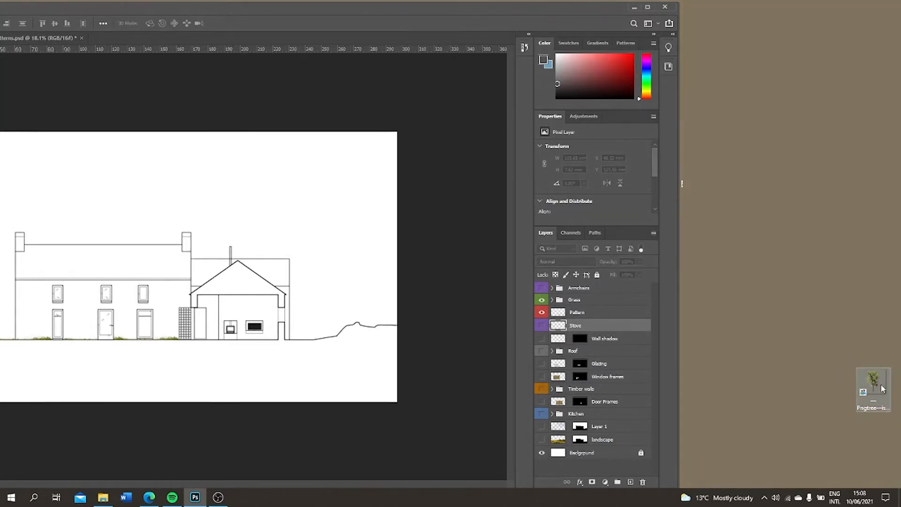
- Switch to Photoshop, place the Pngtree image from the desktop in the section drawing and move its layer above Pattern
drag(874, 387, 170, 271)
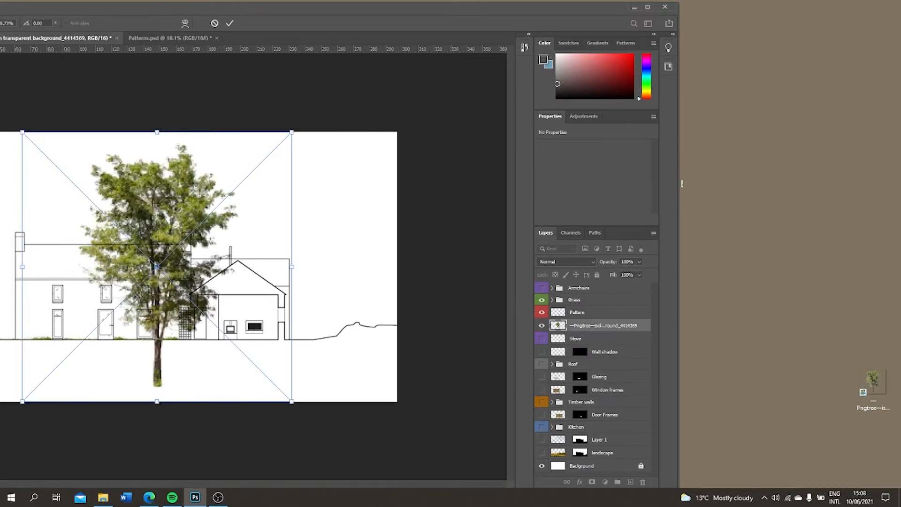
click(648, 7)
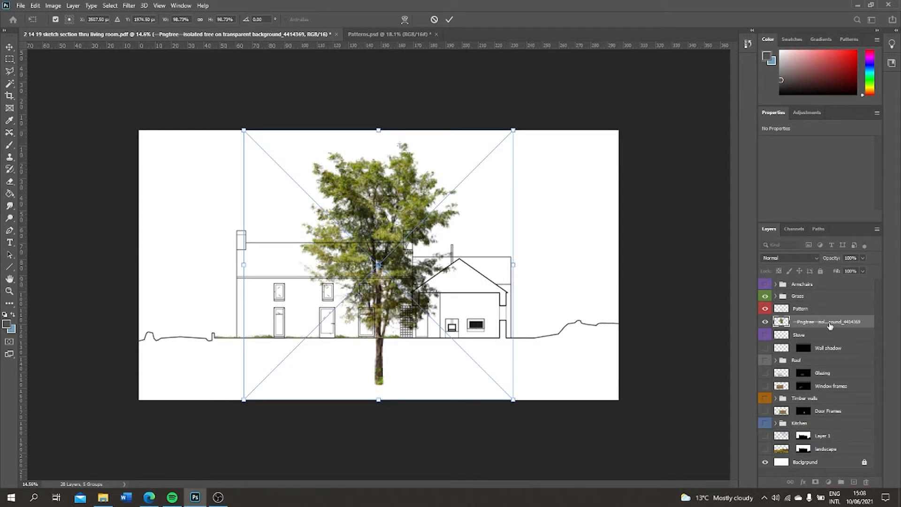
drag(829, 325, 829, 302)
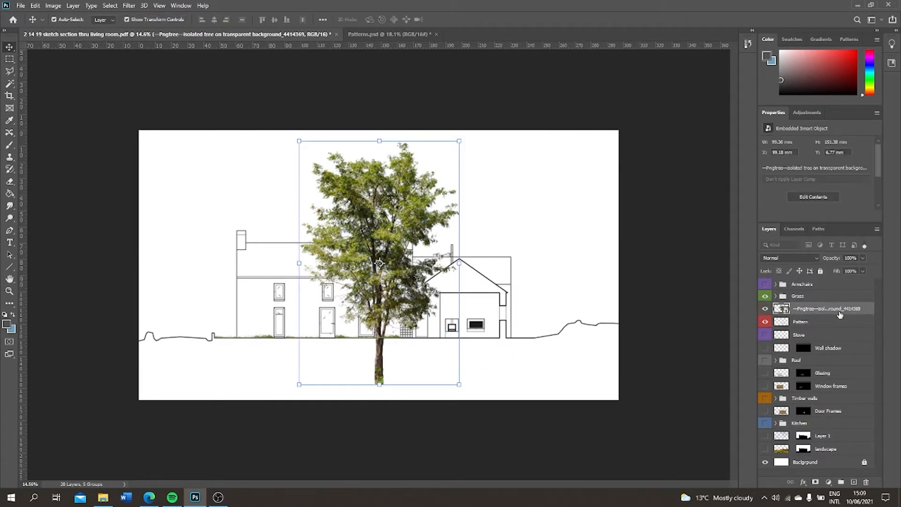
- Rename the placed tree image's layer as tree and duplicate it three times
double_click(839, 309)
text(tree)
key(Return)
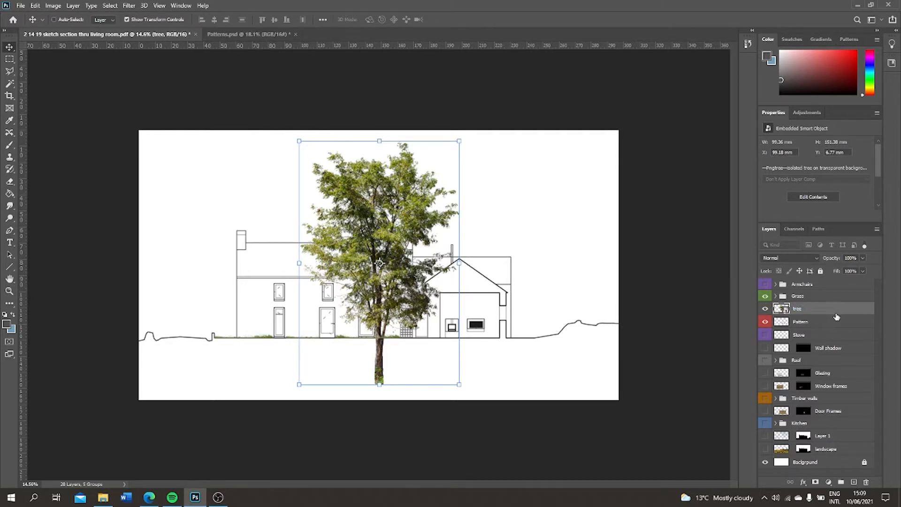
key(ctrl+j)
key(ctrl+j)
key(ctrl+j)
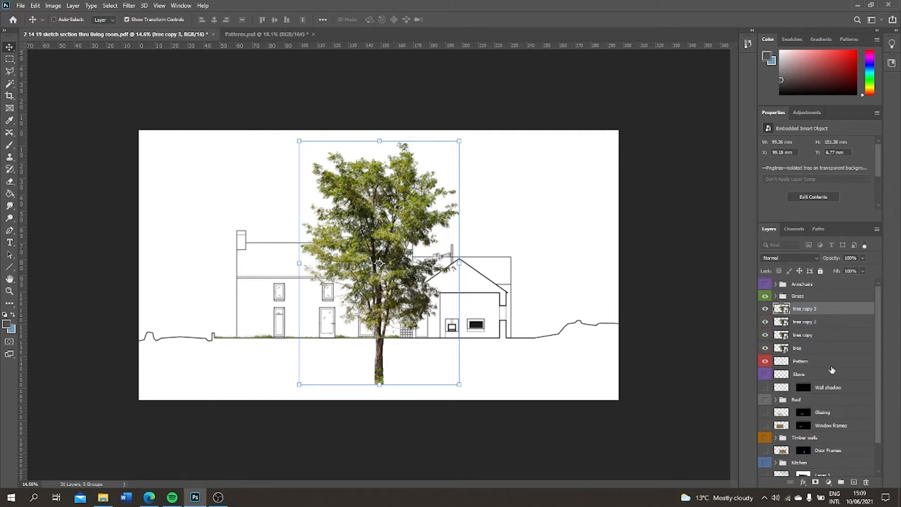
- Copy the layer mask of Layer 1 onto the tree copy layer
drag(878, 404, 876, 431)
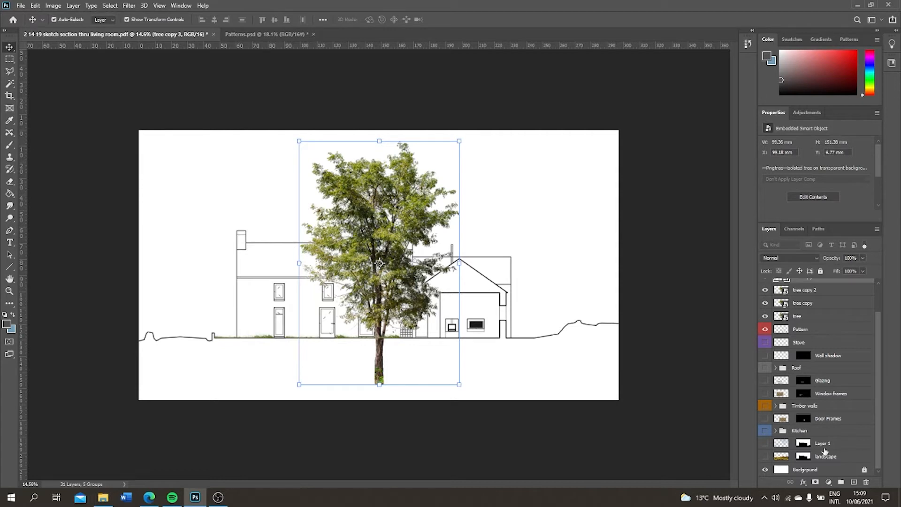
click(807, 447)
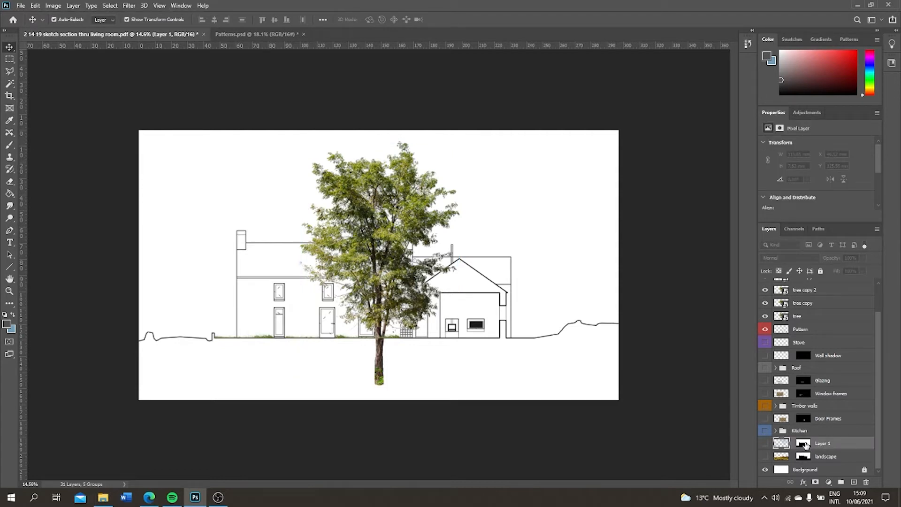
drag(806, 445, 812, 303)
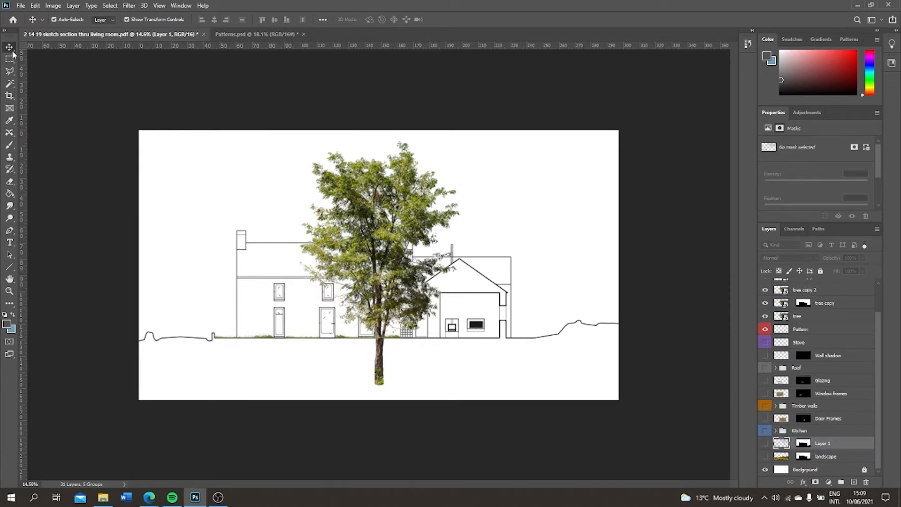
- Spread the four trees across the drawing, with one at each end, one over the main house and one over the extension
drag(364, 260, 580, 253)
drag(376, 234, 289, 220)
drag(444, 241, 407, 238)
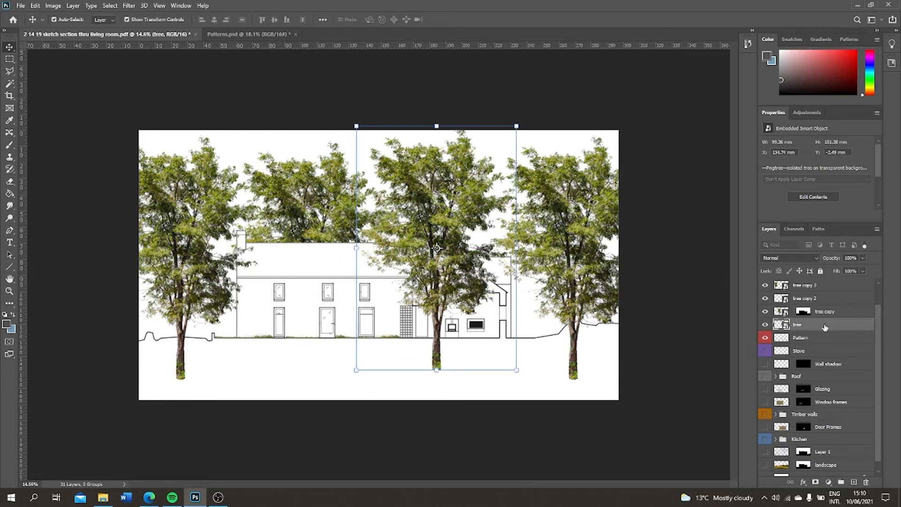
- Copy the tree copy layer's mask onto the tree layer and lower that tree slightly behind the extension
drag(809, 313, 808, 322)
drag(472, 218, 478, 227)
click(564, 239)
- Duplicate the masked tree behind the main house and shift one of the pair rightward to fill the gap above the roof
drag(826, 308, 824, 296)
drag(824, 300, 823, 314)
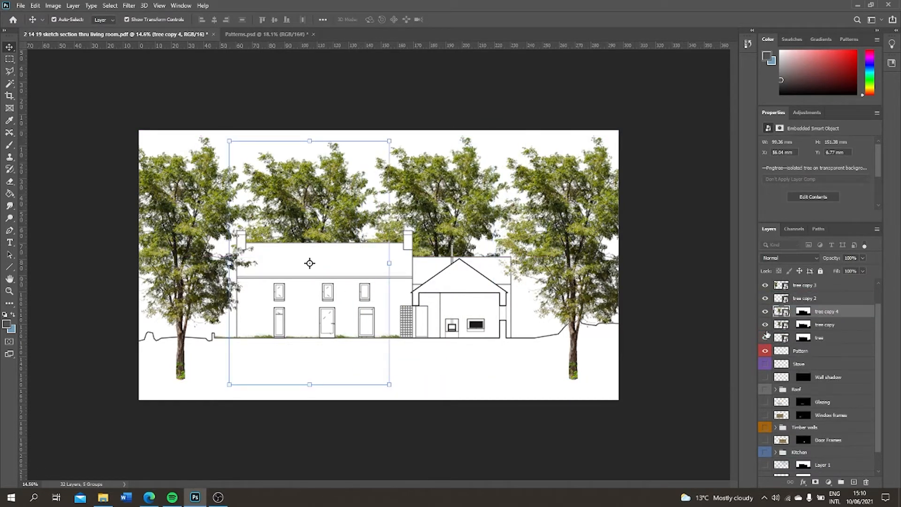
click(765, 337)
click(765, 338)
click(783, 326)
drag(321, 194, 397, 216)
- Copy the tree copy 4 mask onto tree copy 2, the tree at the drawing's right end
click(566, 264)
click(804, 313)
drag(806, 316, 803, 299)
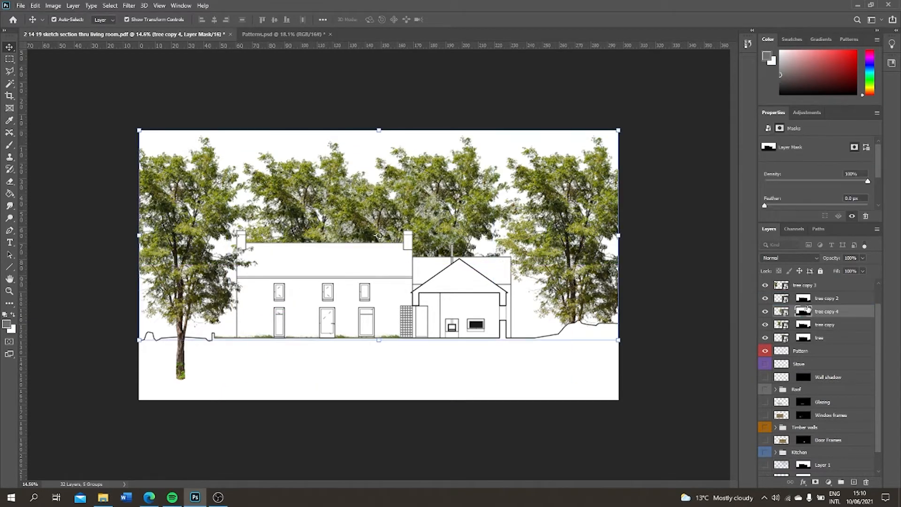
- Duplicate tree copy 3, move the duplicate to the drawing's left edge and place its layer below the original
click(805, 285)
key(ctrl+j)
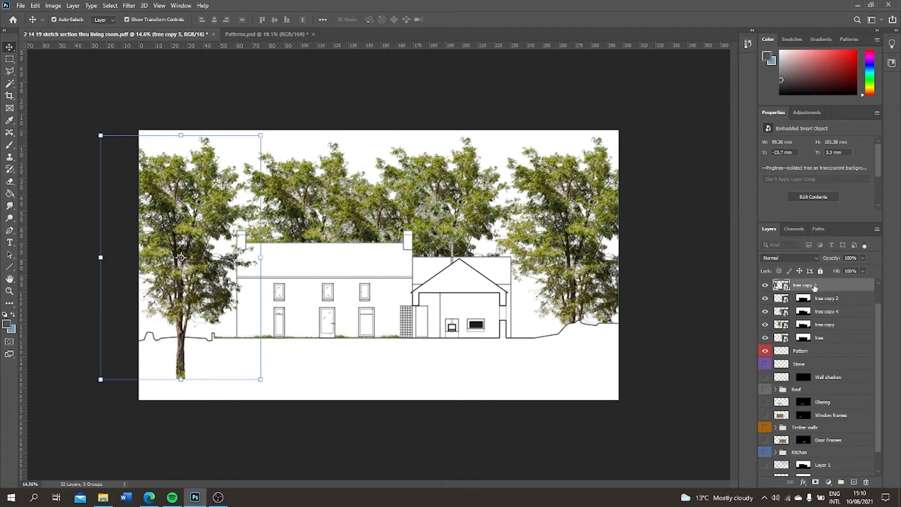
click(807, 299)
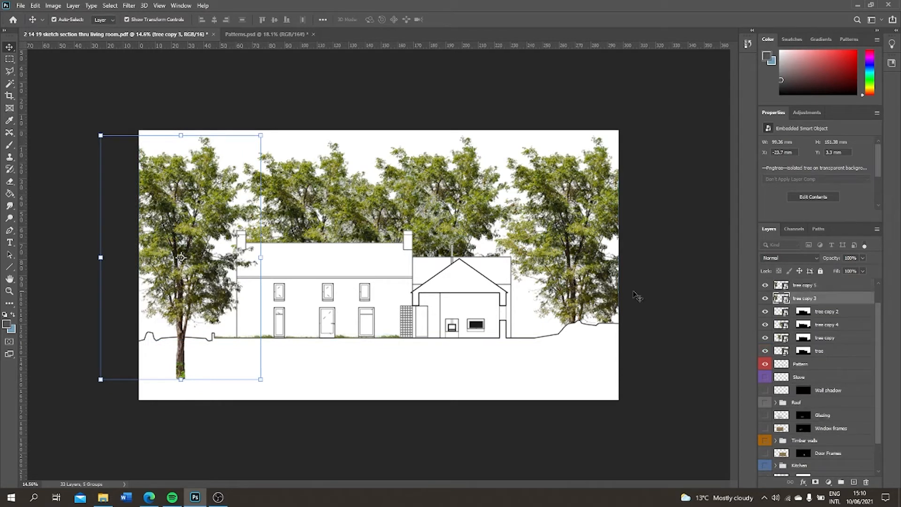
drag(182, 224, 134, 219)
drag(824, 286, 822, 307)
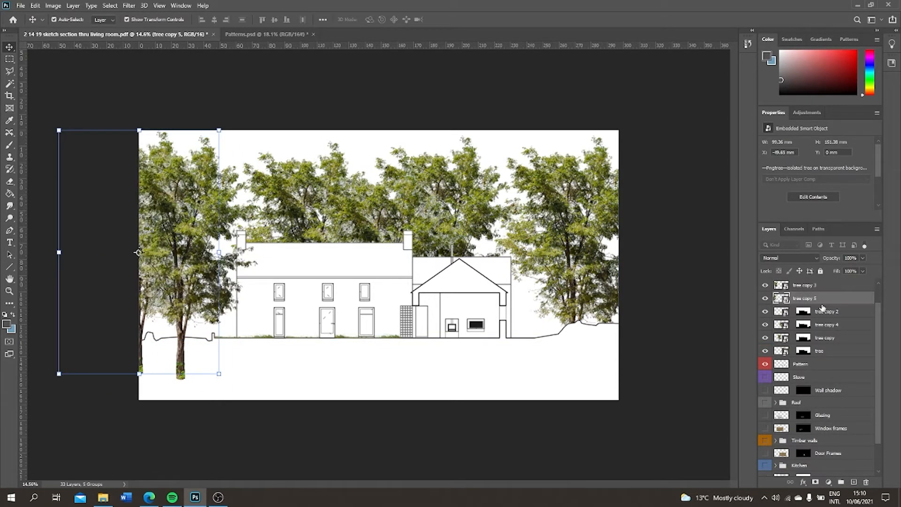
- Copy the tree copy 2 mask onto tree copy 5 and hide the tree copy 3 layer
click(822, 315)
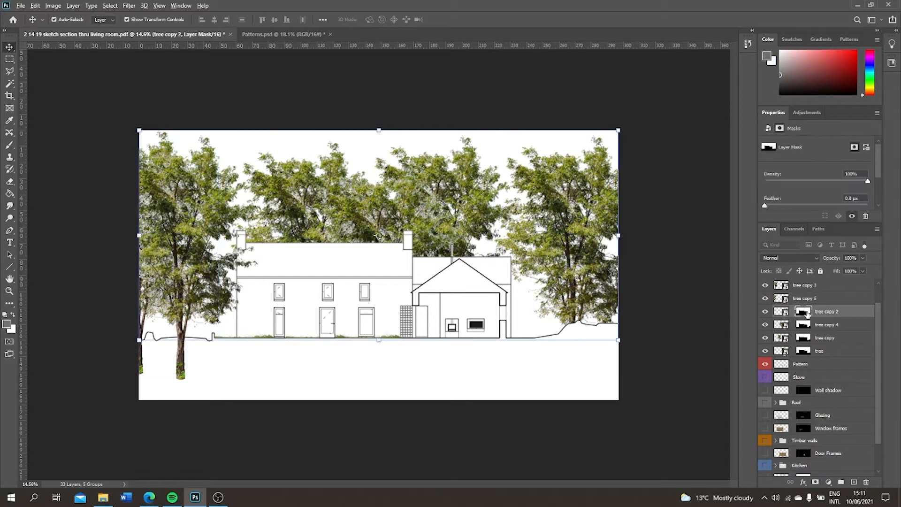
click(766, 286)
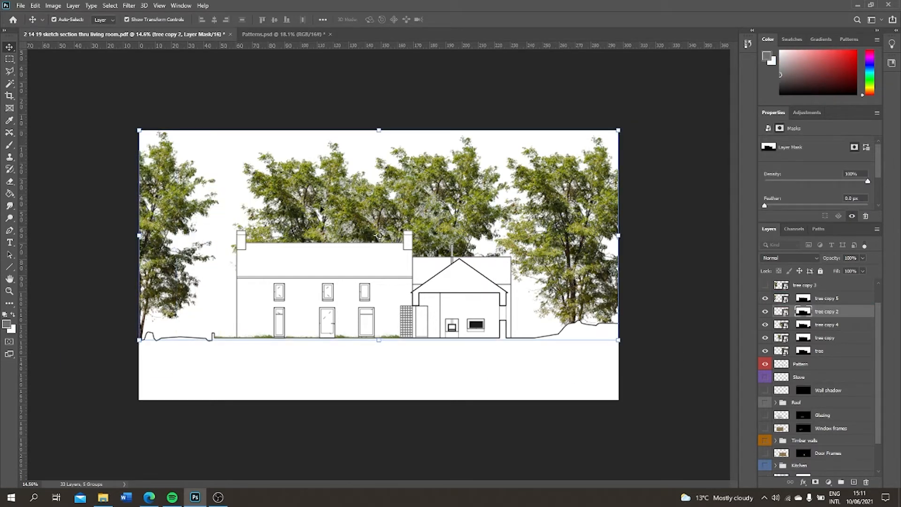
- Scale tree copy 5 down to about 34 by 52 mm and position it behind the ground line at the drawing's left edge
click(834, 302)
scroll(206, 211, up, 3)
scroll(197, 187, down, 2)
key(ctrl+t)
drag(185, 115, 99, 149)
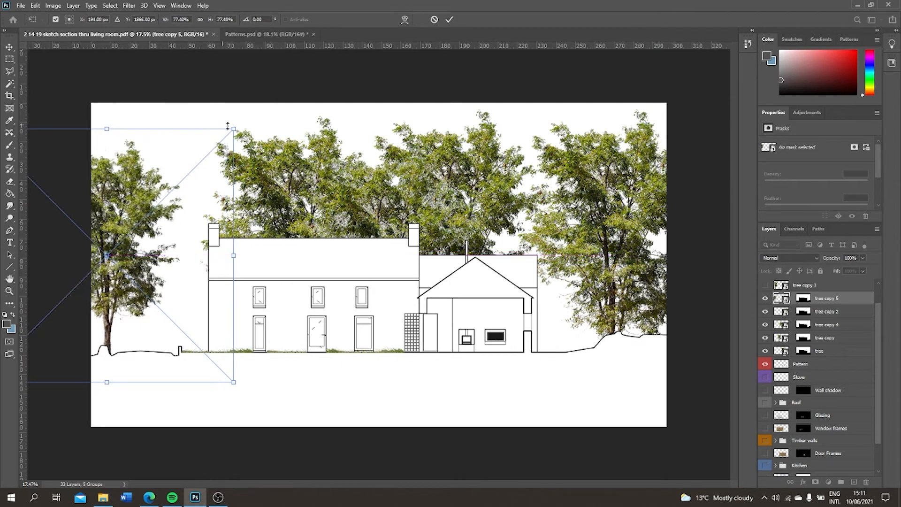
drag(234, 129, 163, 199)
drag(74, 219, 98, 218)
drag(188, 198, 171, 215)
drag(98, 224, 108, 223)
drag(181, 215, 145, 252)
drag(110, 281, 131, 277)
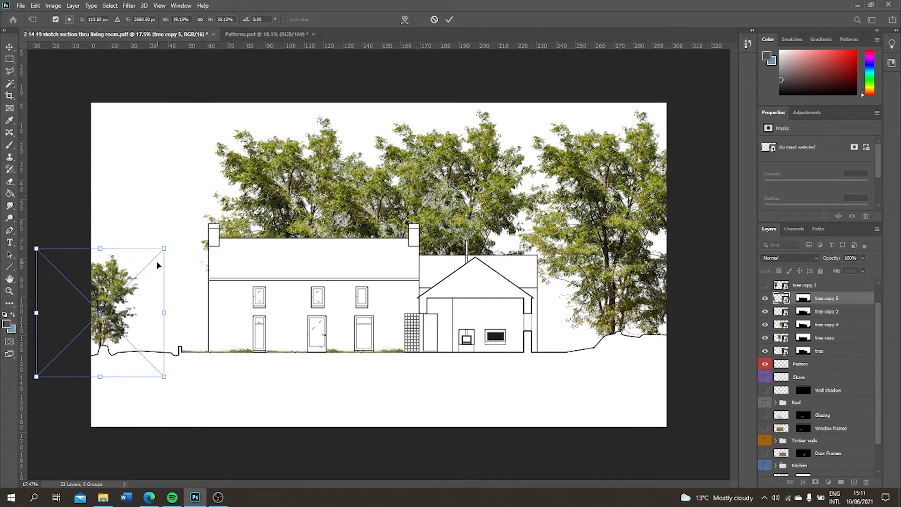
drag(165, 248, 148, 264)
drag(132, 271, 141, 269)
- Duplicate the tree copy 5 layer and select the duplicate for editing
click(831, 301)
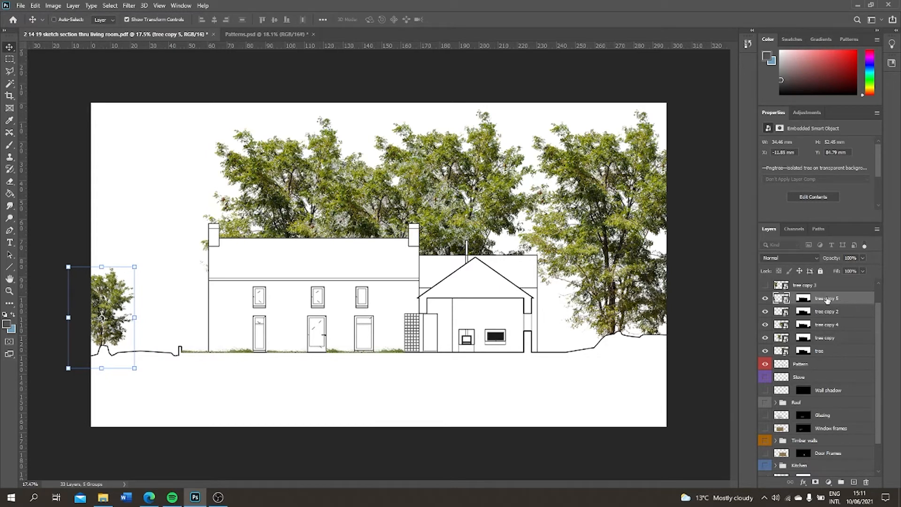
key(ctrl+j)
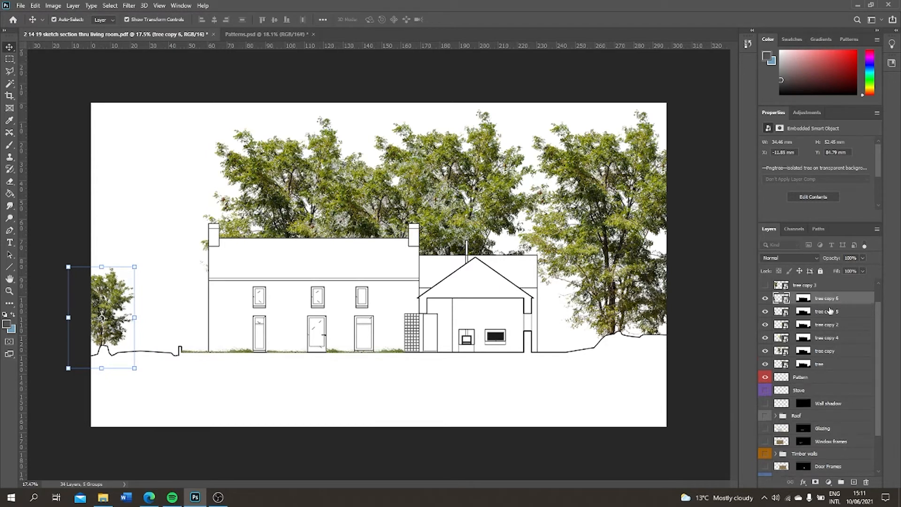
ctrl+click(829, 307)
click(828, 301)
- Resize the duplicated tree to about 31 by 59 mm at the drawing's left edge and place its layer below tree copy 5
drag(112, 287, 113, 238)
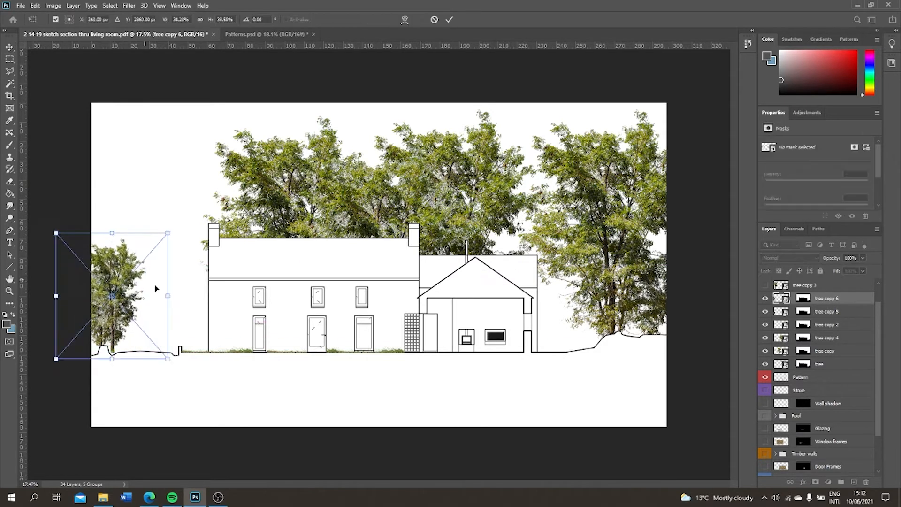
drag(169, 295, 157, 296)
drag(842, 303, 839, 316)
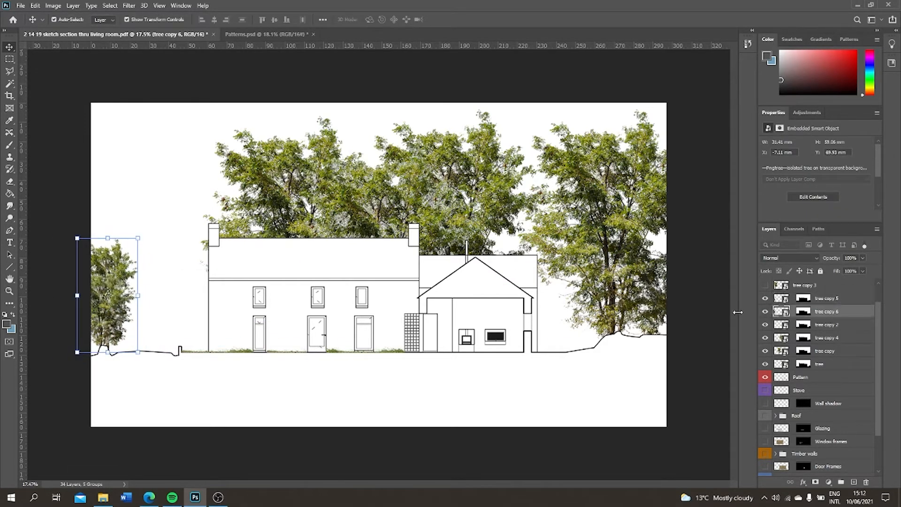
- Add a Vibrance adjustment clipped to tree copy 6 with vibrance +4 and saturation -50
click(829, 482)
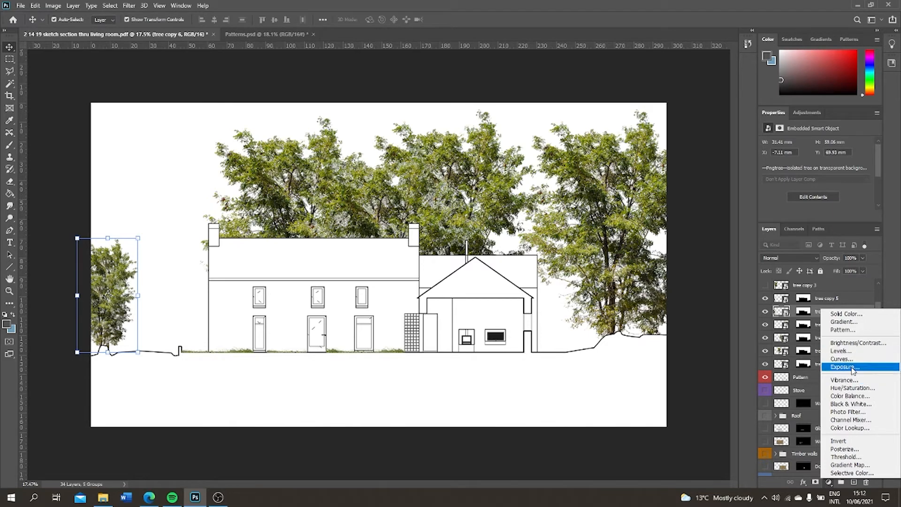
click(848, 380)
click(782, 312)
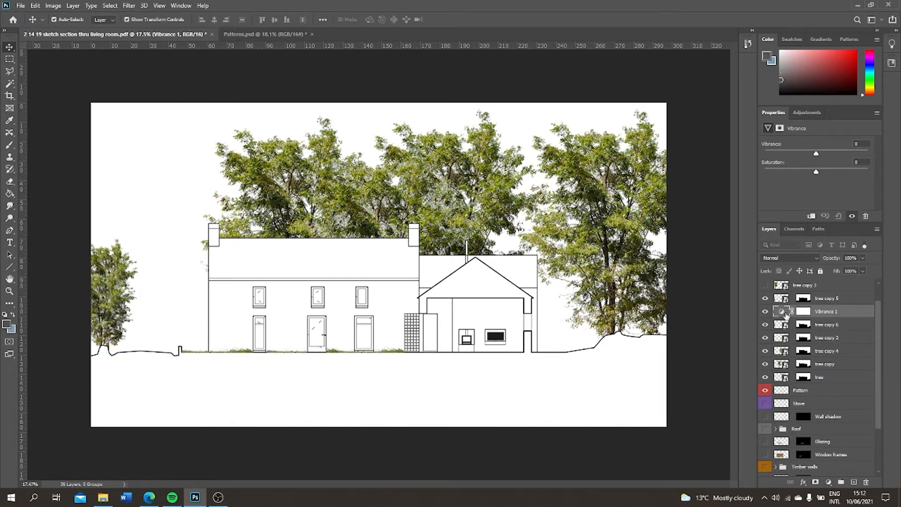
right_click(819, 312)
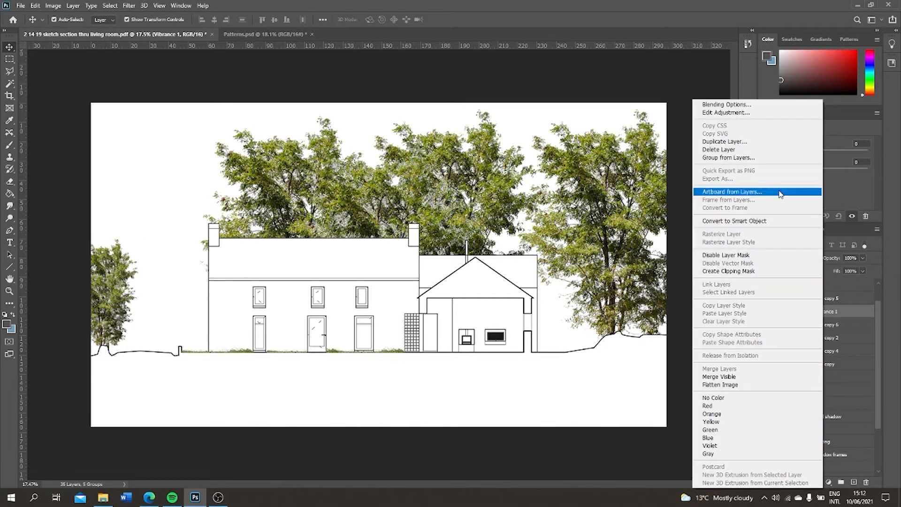
click(751, 271)
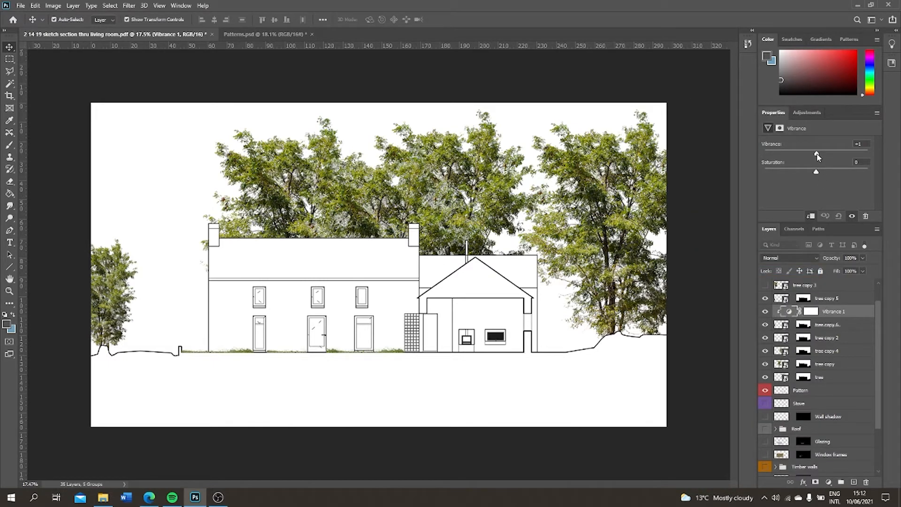
mouse_move(816, 172)
mouse_down()
mouse_move(785, 173)
mouse_move(826, 155)
mouse_move(820, 160)
mouse_up()
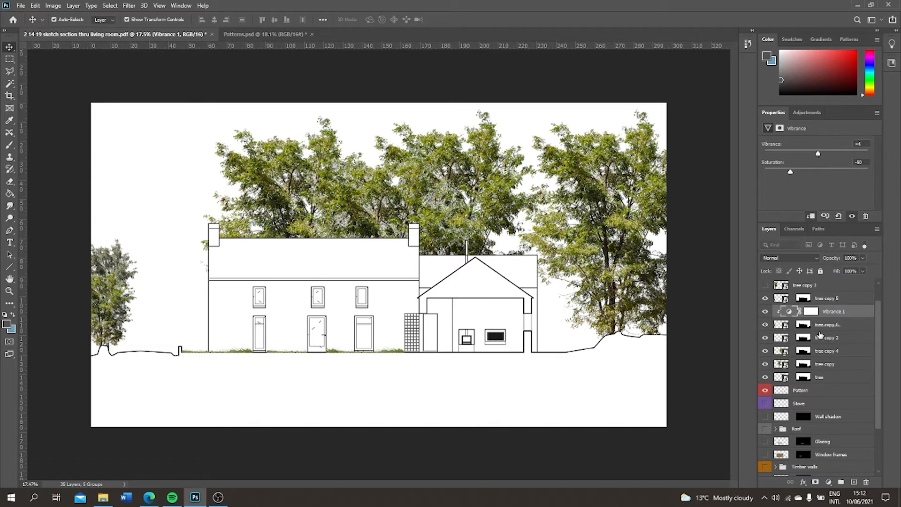
- Add a Brightness/Contrast adjustment clipped to tree copy 6 with brightness 33 and contrast 10
click(829, 483)
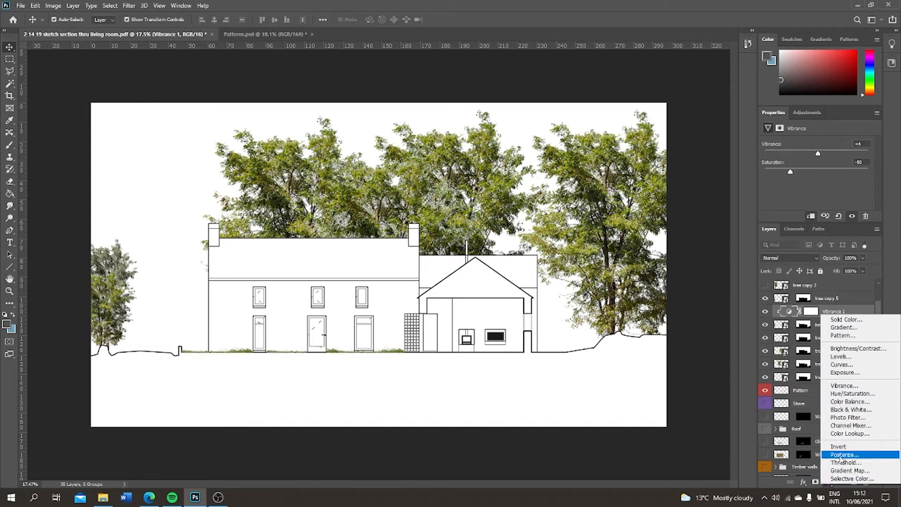
click(855, 352)
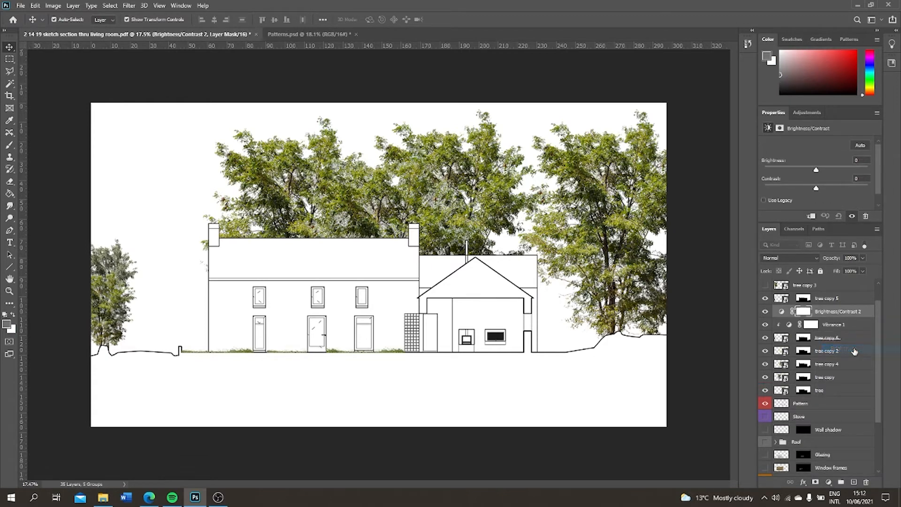
right_click(816, 314)
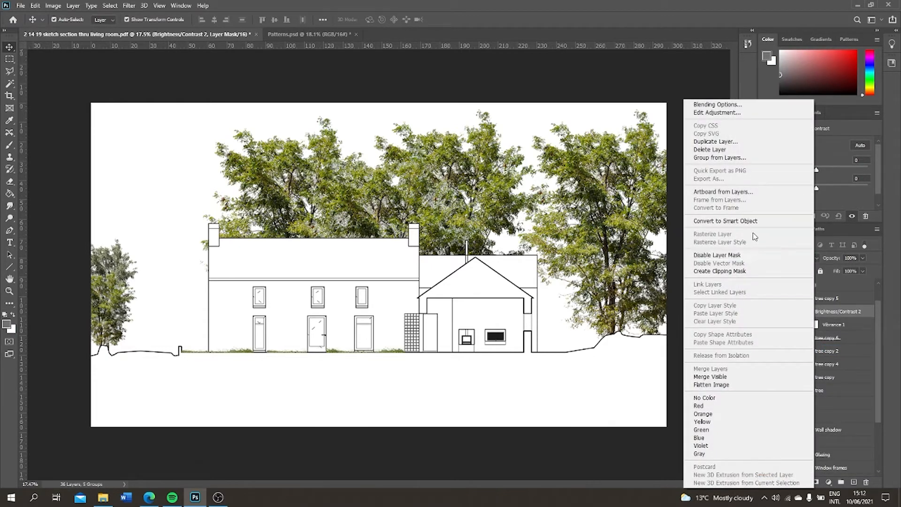
click(745, 273)
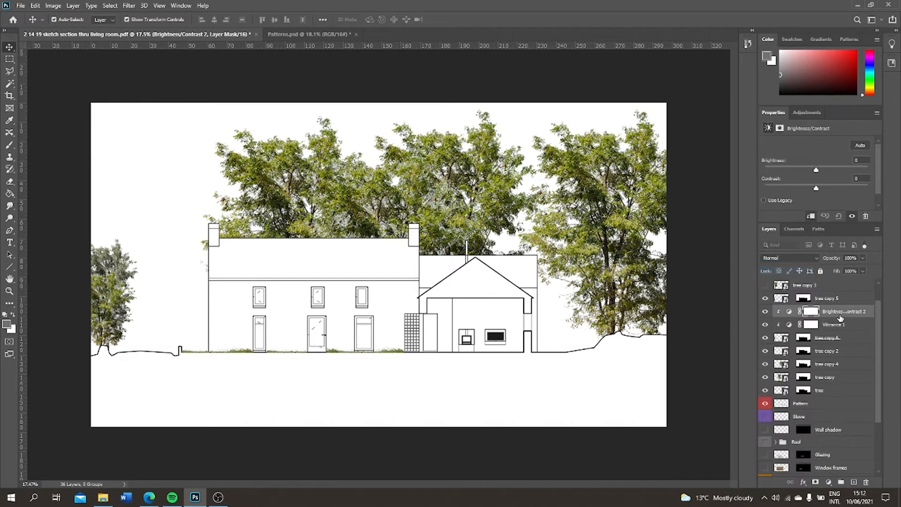
click(844, 315)
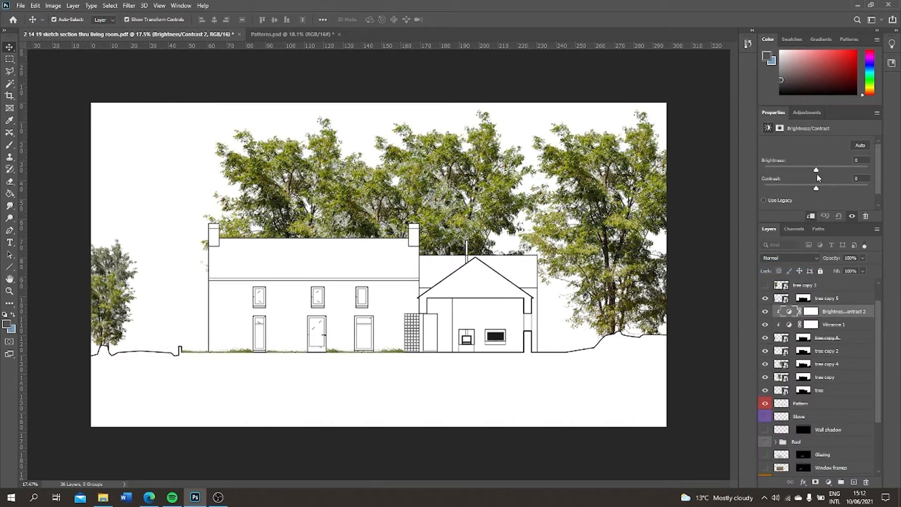
drag(816, 170, 824, 190)
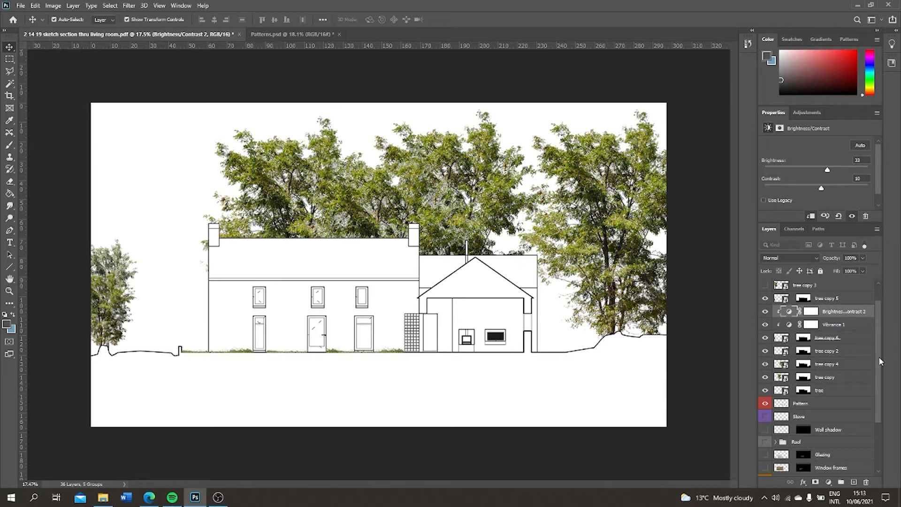
- Enlarge tree copy 2 to about 102 by 156 mm and shift it further toward the drawing's right edge
click(826, 300)
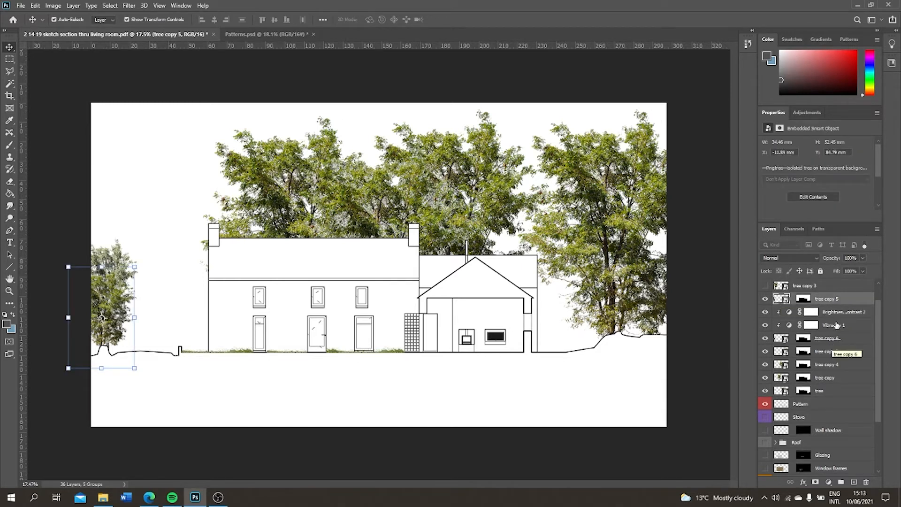
click(826, 351)
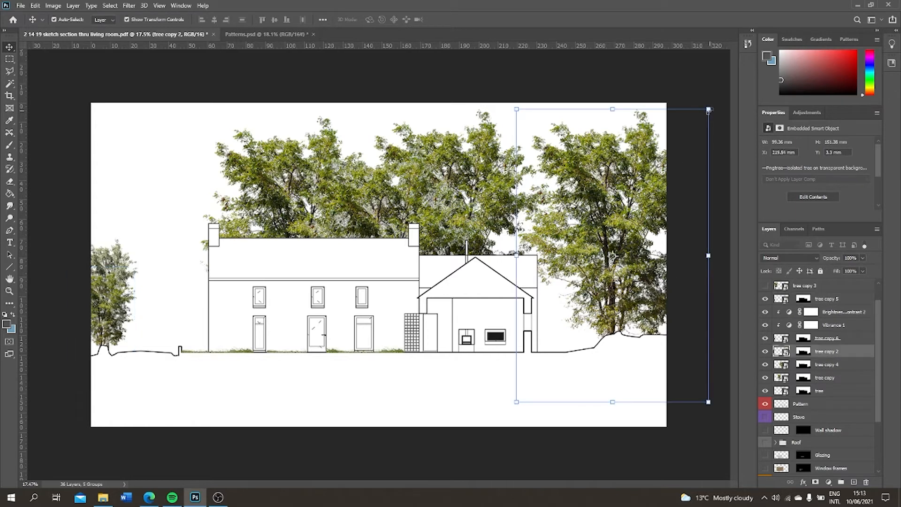
drag(709, 110, 726, 98)
drag(660, 124, 579, 116)
drag(602, 147, 696, 159)
drag(471, 93, 465, 81)
key(Return)
- Add a Hue/Saturation adjustment clipped to tree copy 2 with saturation -28 and lightness -5
click(829, 482)
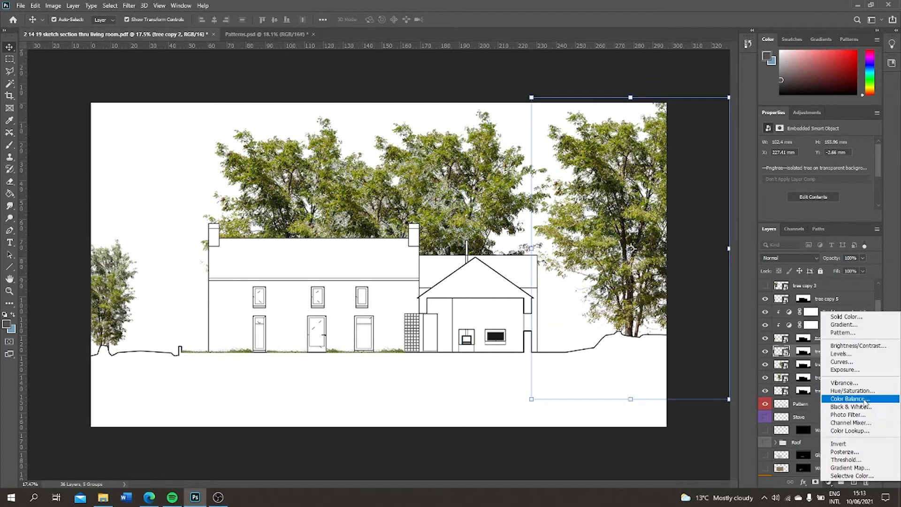
click(852, 390)
right_click(828, 355)
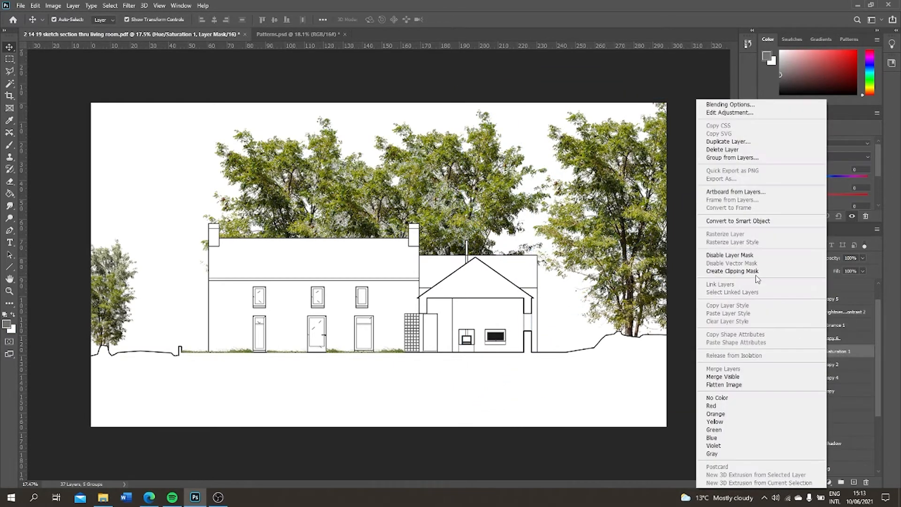
click(755, 272)
drag(816, 182, 808, 185)
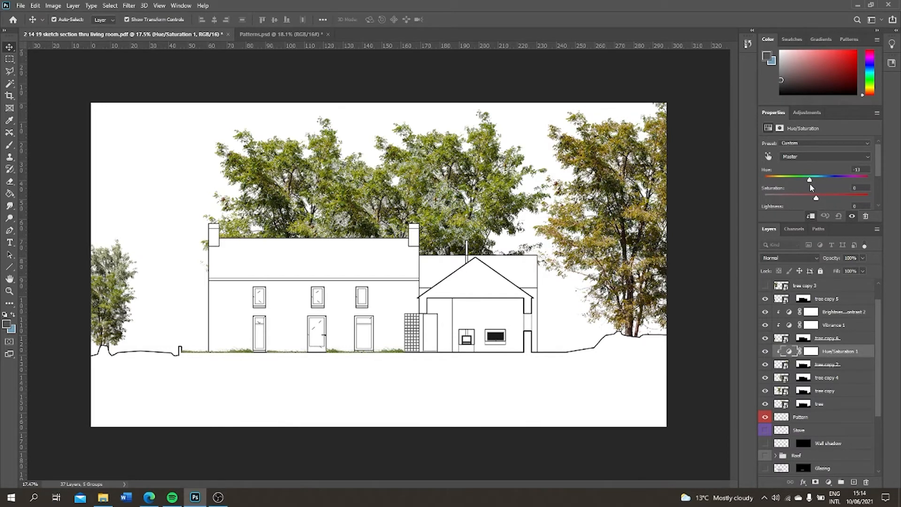
drag(810, 184, 803, 199)
drag(881, 172, 881, 190)
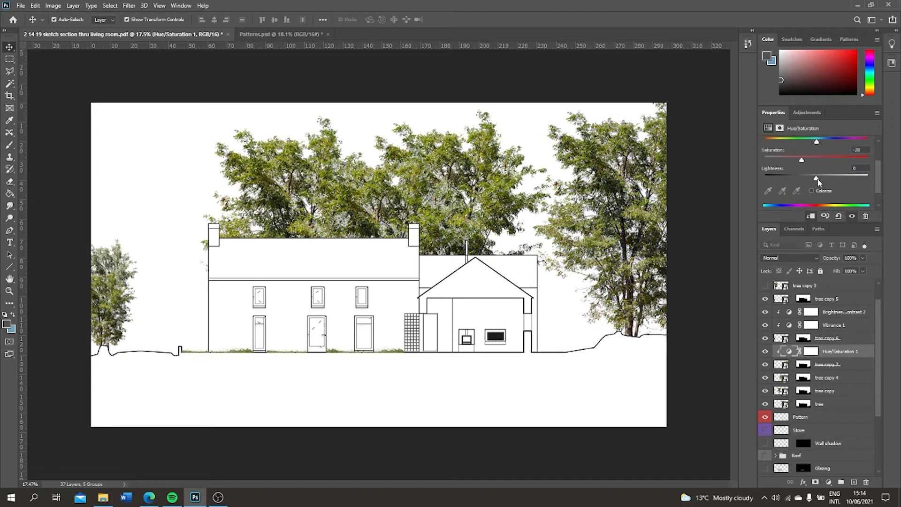
drag(818, 178, 815, 181)
drag(876, 183, 878, 188)
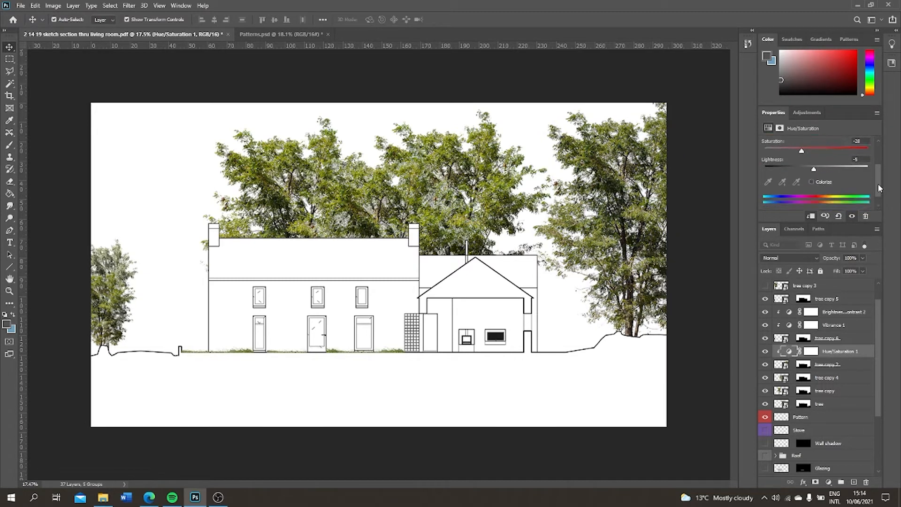
- Scale tree copy 4 down to about 84 by 128 mm and position it between the two large trees behind the house
click(826, 300)
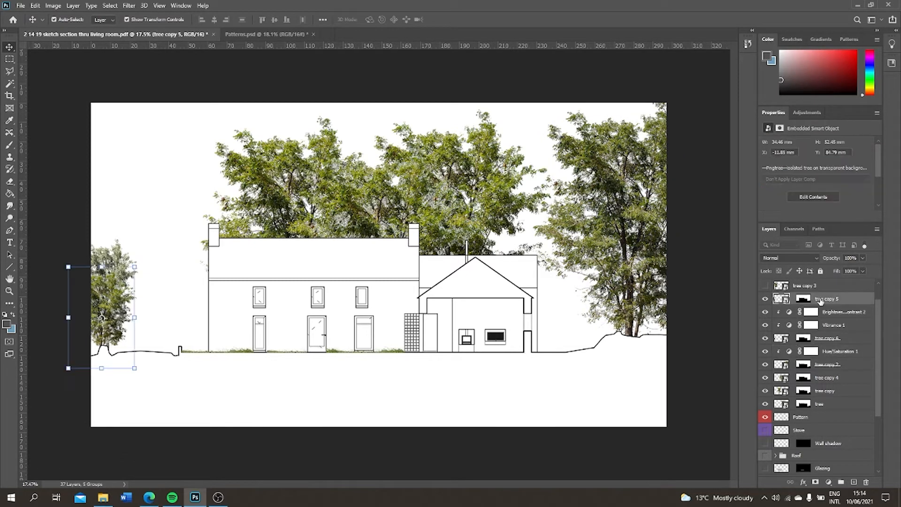
click(826, 339)
click(821, 366)
click(820, 376)
click(481, 145)
drag(481, 145, 480, 138)
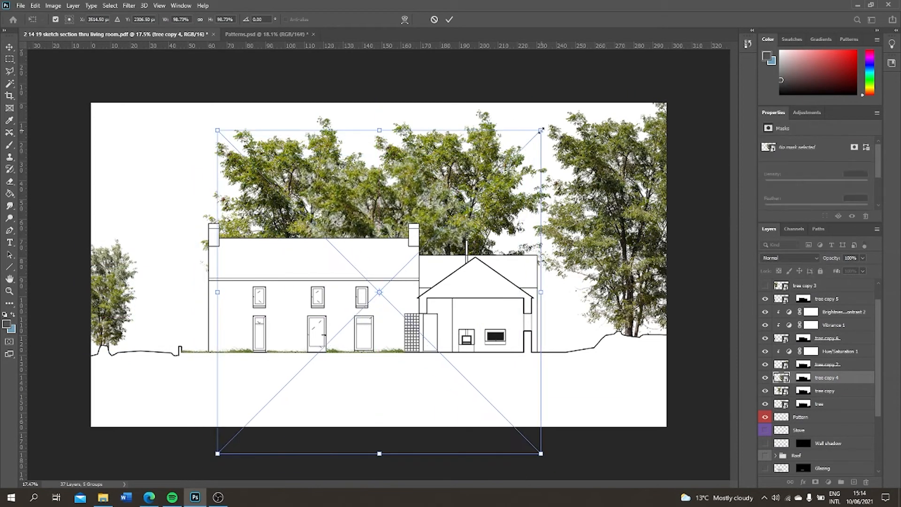
drag(540, 130, 500, 171)
mouse_move(418, 189)
mouse_down()
mouse_move(417, 178)
mouse_move(429, 178)
mouse_up()
drag(510, 162, 502, 169)
drag(465, 193, 481, 181)
click(450, 20)
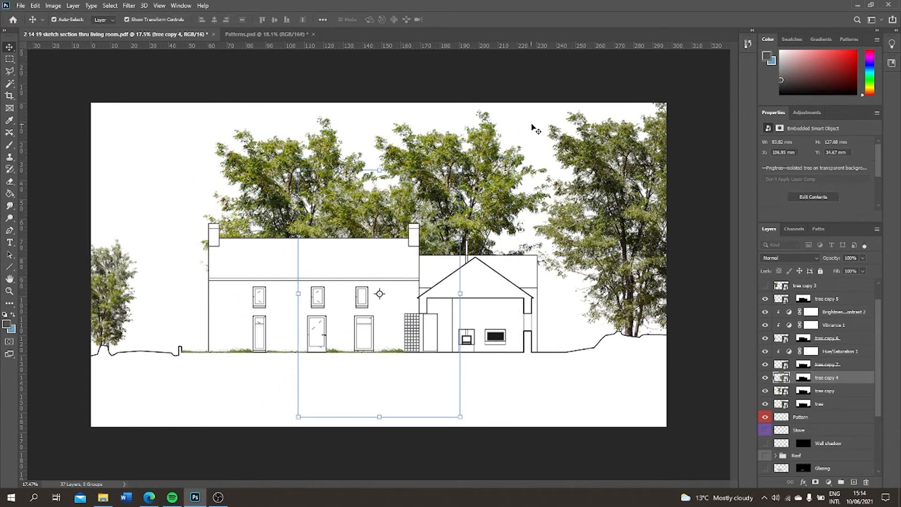
- Add a Brightness/Contrast adjustment clipped to tree copy 4 with brightness -76 and contrast 1
click(828, 482)
click(840, 369)
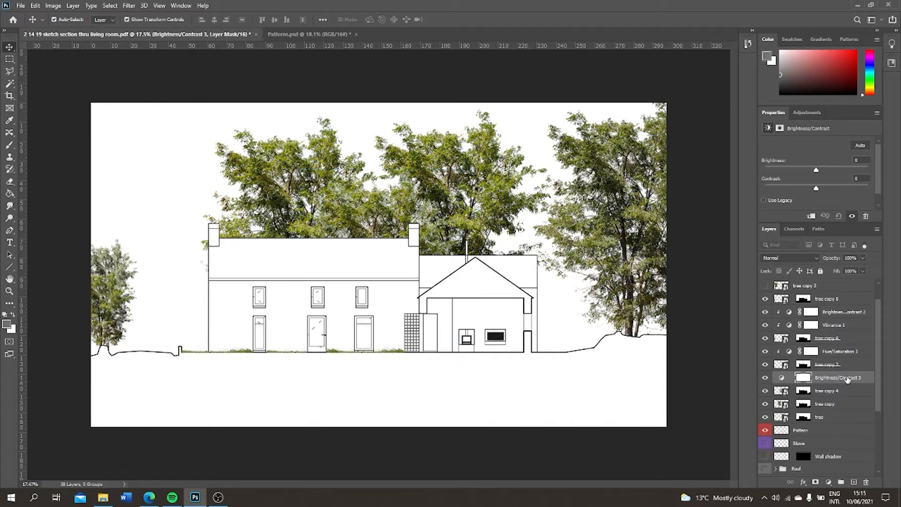
right_click(840, 377)
click(770, 271)
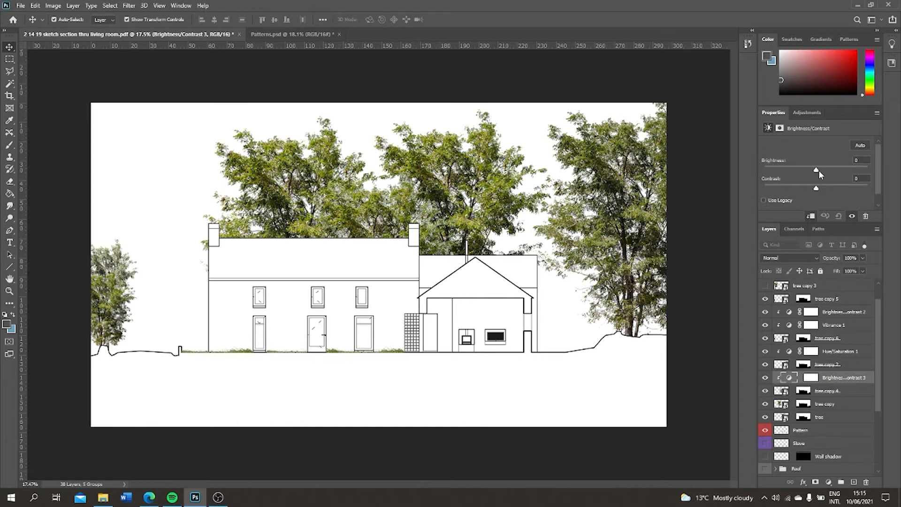
drag(819, 171, 790, 171)
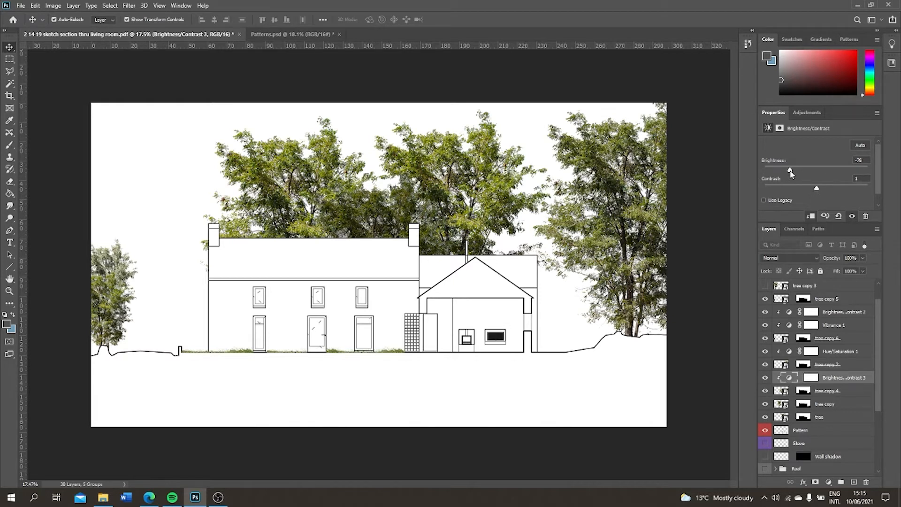
- Move the tree copy layer toward the left end of the house, to about X 32 mm, and flip it horizontally
click(829, 393)
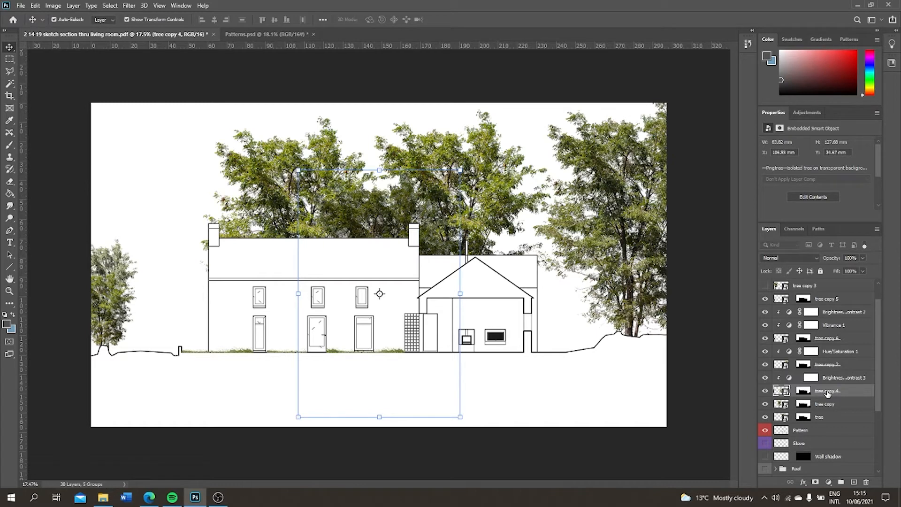
click(825, 405)
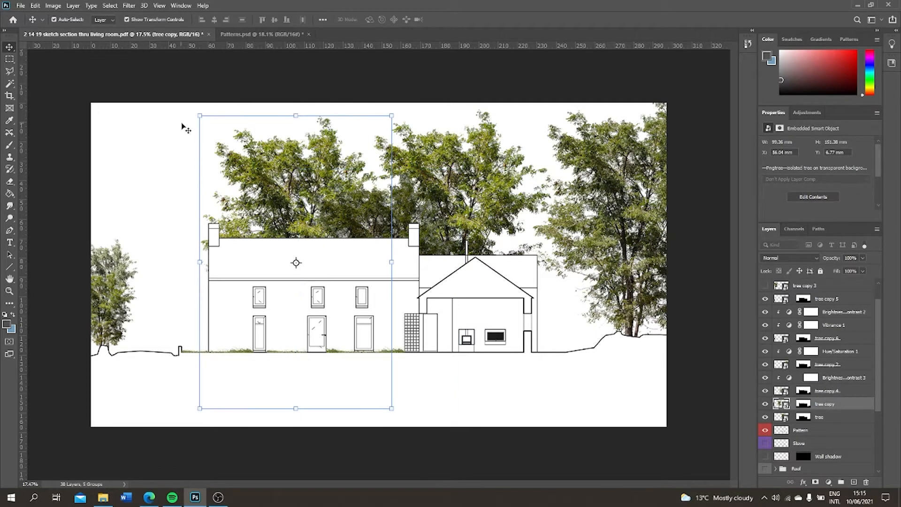
drag(292, 182, 245, 175)
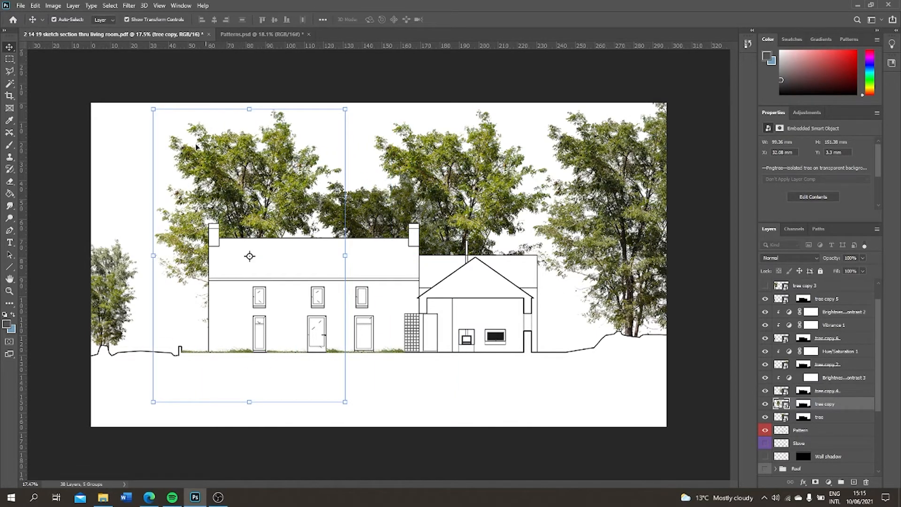
click(53, 6)
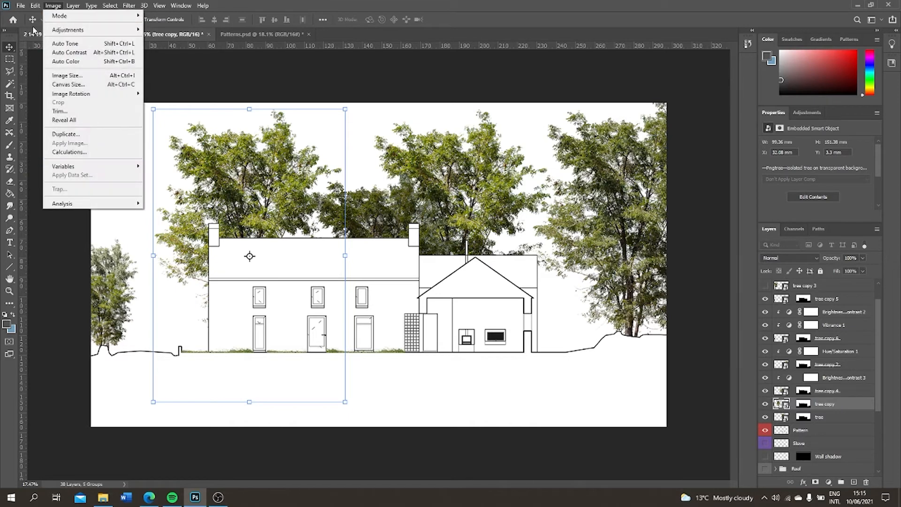
mouse_move(35, 6)
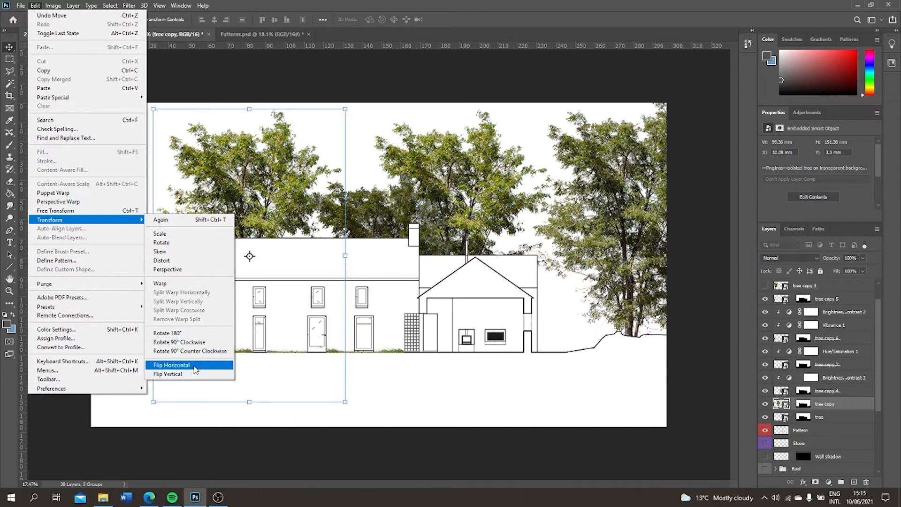
click(196, 366)
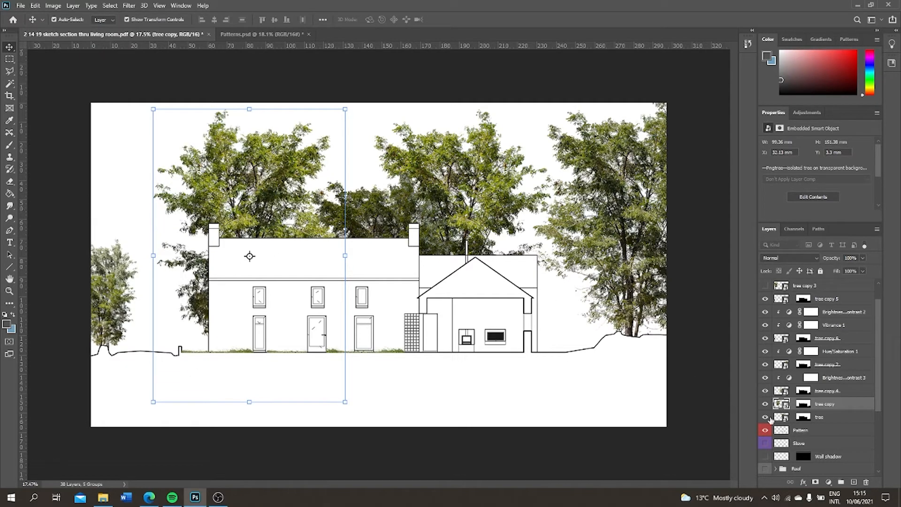
- Add a Vibrance adjustment clipped to the tree copy layer with vibrance -23 and saturation -20
click(829, 482)
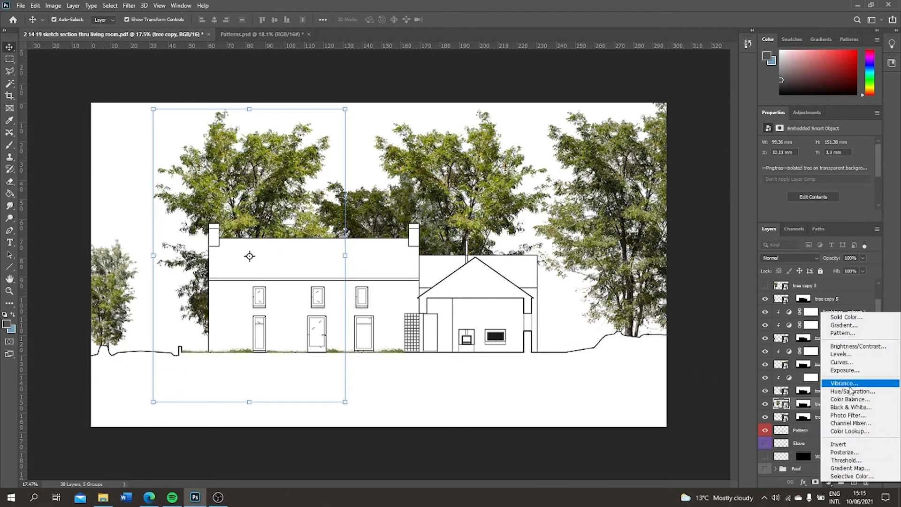
click(846, 384)
right_click(783, 410)
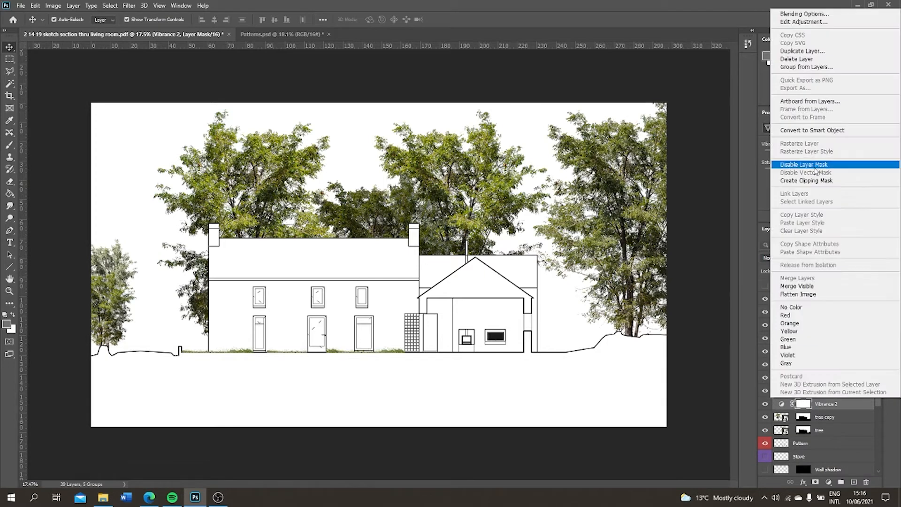
click(811, 175)
drag(816, 153, 804, 174)
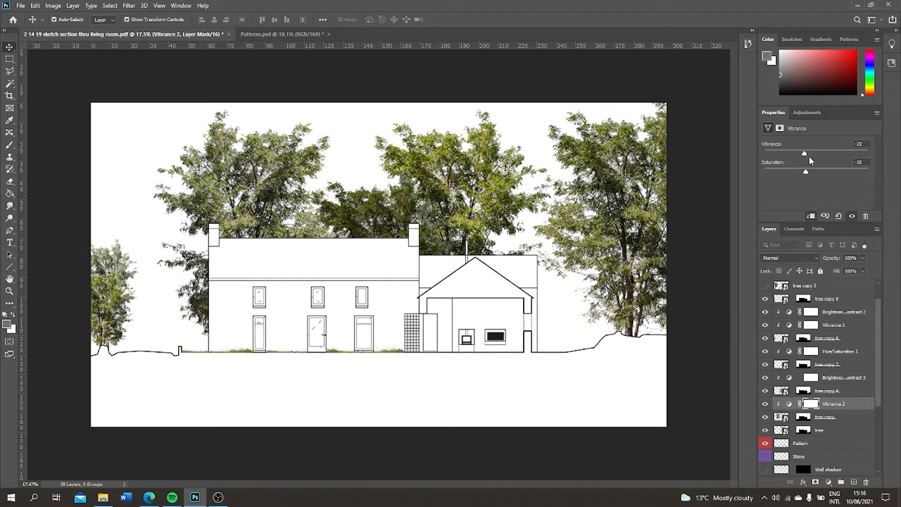
click(811, 154)
- Add a Brightness/Contrast adjustment clipped to the tree layer with brightness -29 and contrast -15
click(805, 430)
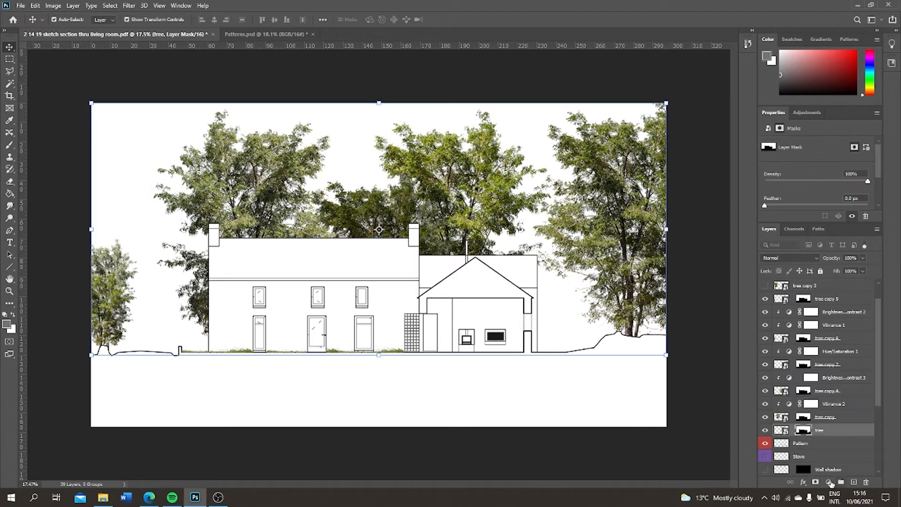
click(830, 482)
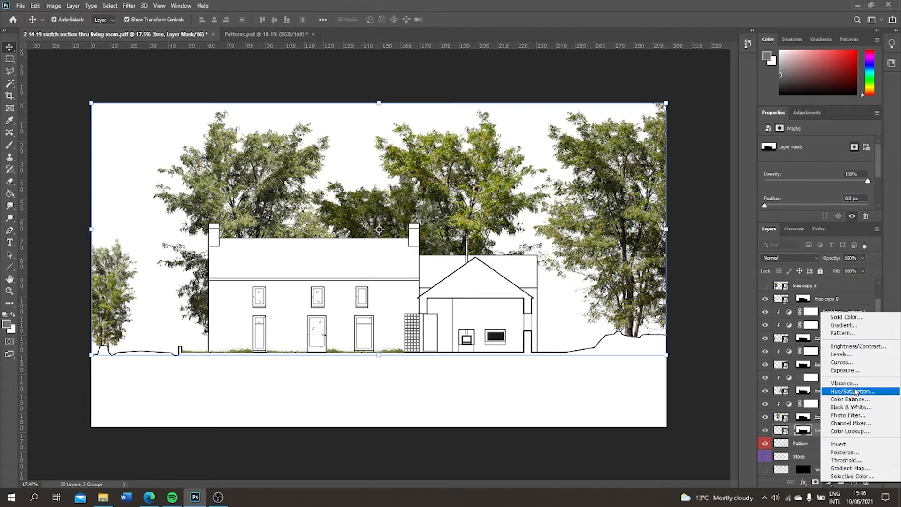
click(866, 346)
right_click(810, 431)
click(826, 271)
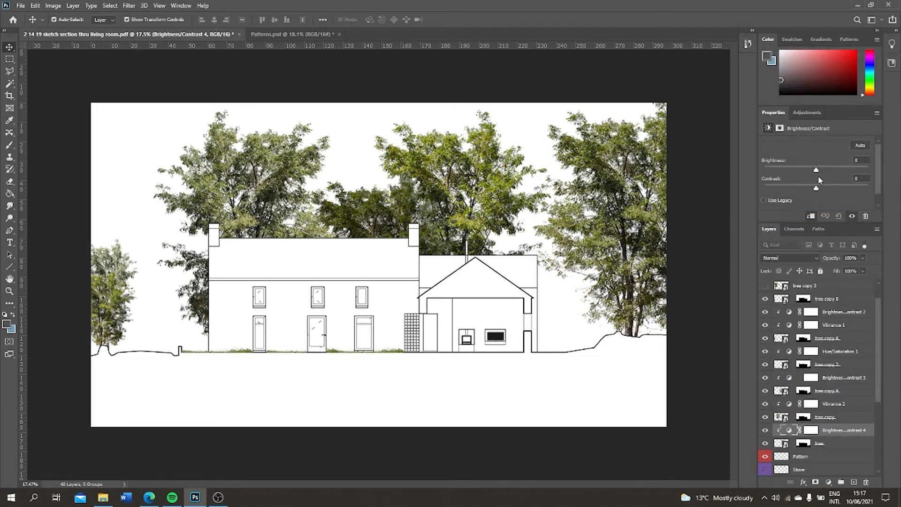
drag(816, 170, 806, 171)
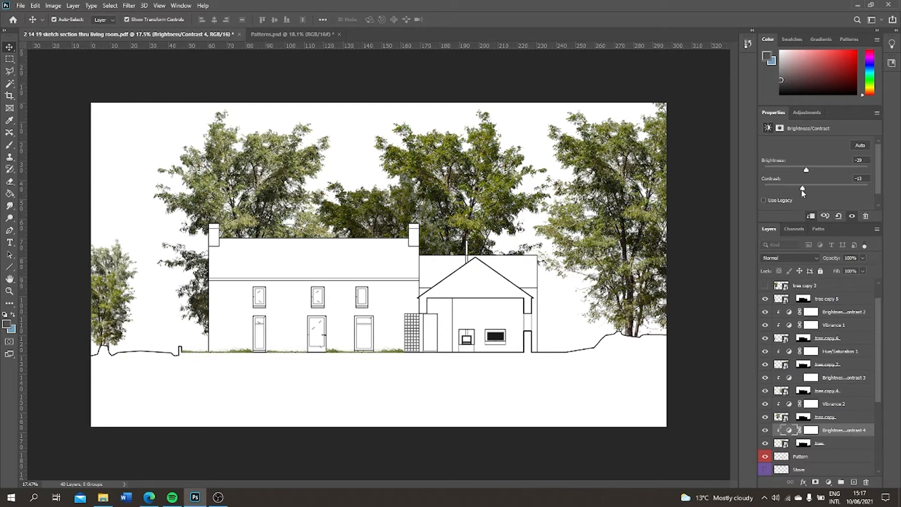
- Add a Vibrance adjustment above the tree layer's Brightness/Contrast adjustment and clip it to the tree
click(829, 482)
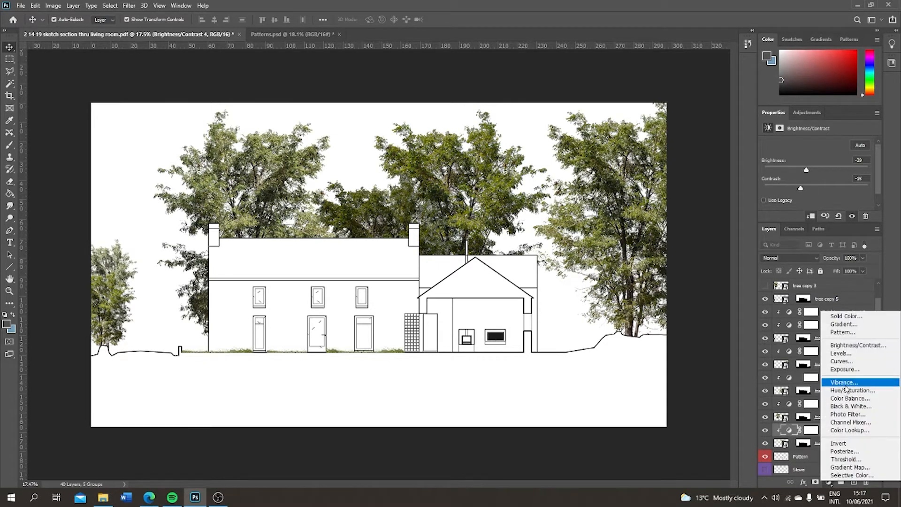
click(846, 383)
right_click(782, 429)
click(770, 423)
right_click(781, 433)
click(777, 430)
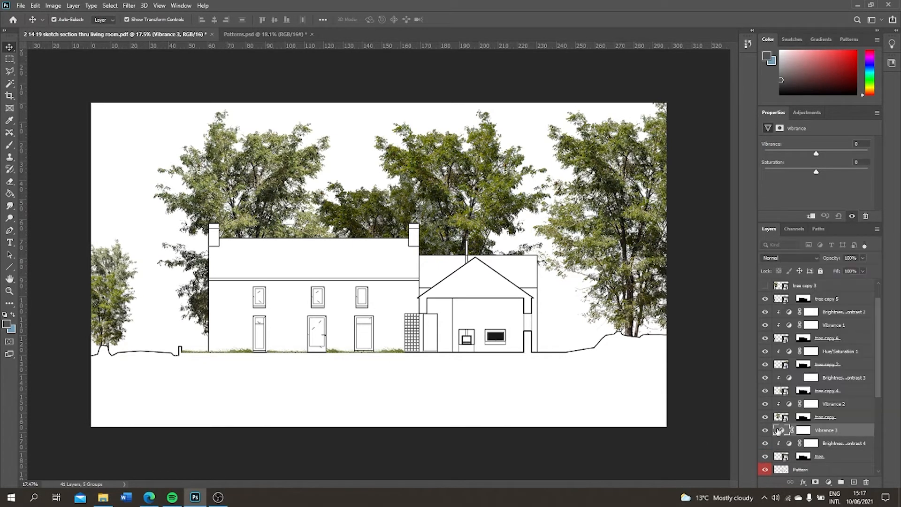
click(782, 421)
scroll(779, 425, down, 3)
right_click(773, 358)
click(704, 271)
- Set the tree's clipped Vibrance adjustment to vibrance -31 and saturation -35
mouse_move(815, 172)
mouse_down()
mouse_move(801, 173)
mouse_move(810, 172)
mouse_up()
mouse_move(816, 154)
mouse_down()
mouse_move(783, 158)
mouse_move(808, 173)
mouse_move(801, 153)
mouse_up()
drag(804, 173, 798, 173)
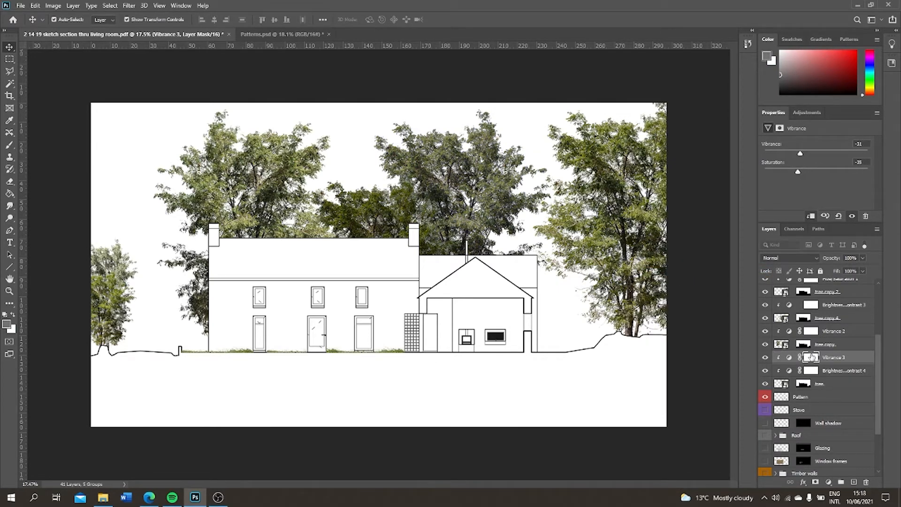
- Group the background tree layers and their adjustments as Trees with a colour label of green, and move tree copy 5 into the group
click(819, 384)
ctrl+click(831, 372)
ctrl+click(834, 357)
ctrl+click(834, 345)
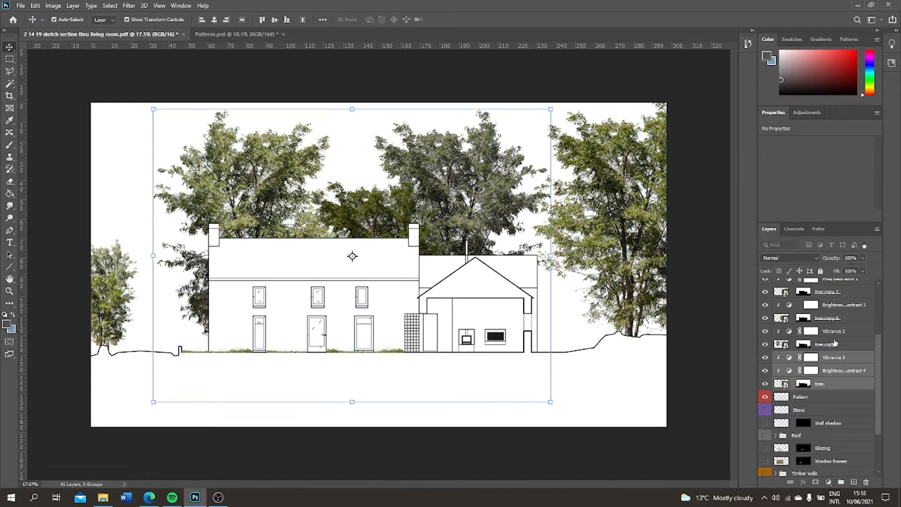
ctrl+click(835, 332)
ctrl+click(834, 319)
ctrl+click(840, 305)
ctrl+click(833, 292)
scroll(843, 356, up, 3)
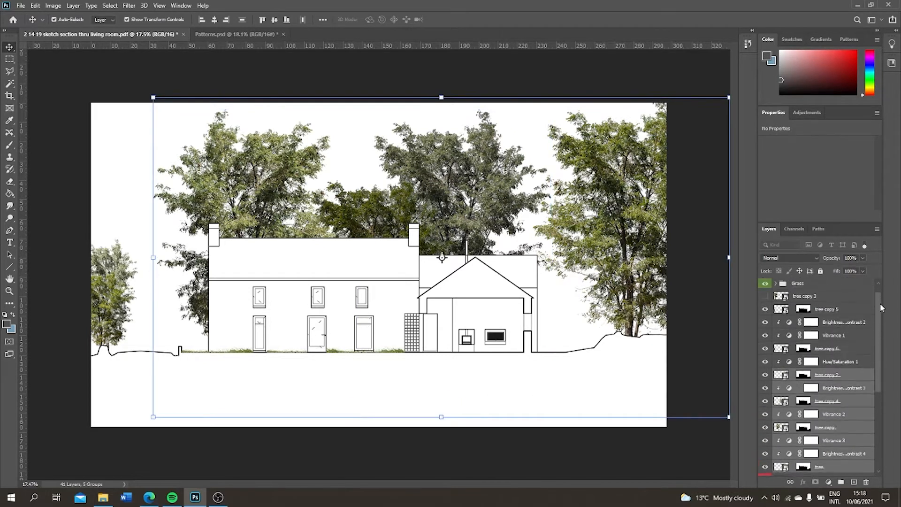
ctrl+click(844, 365)
ctrl+click(841, 353)
ctrl+click(840, 339)
ctrl+click(839, 326)
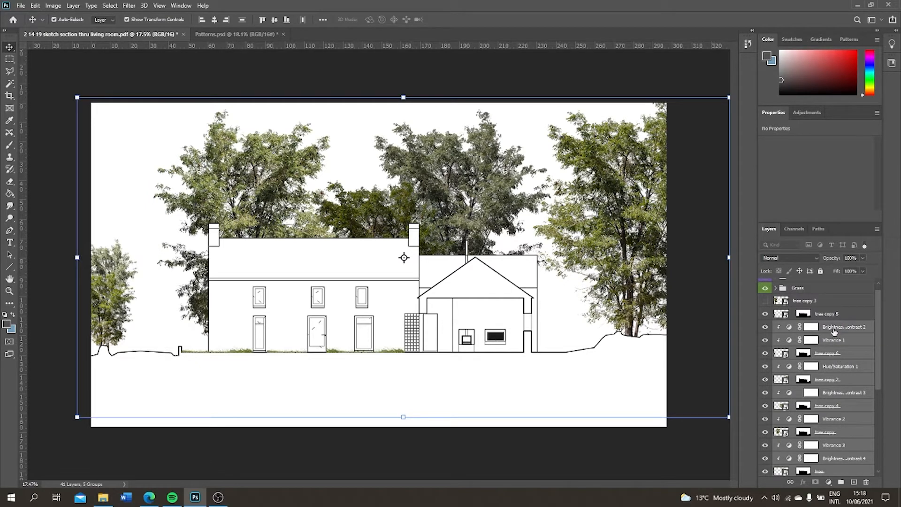
right_click(836, 331)
click(737, 159)
text(Trees)
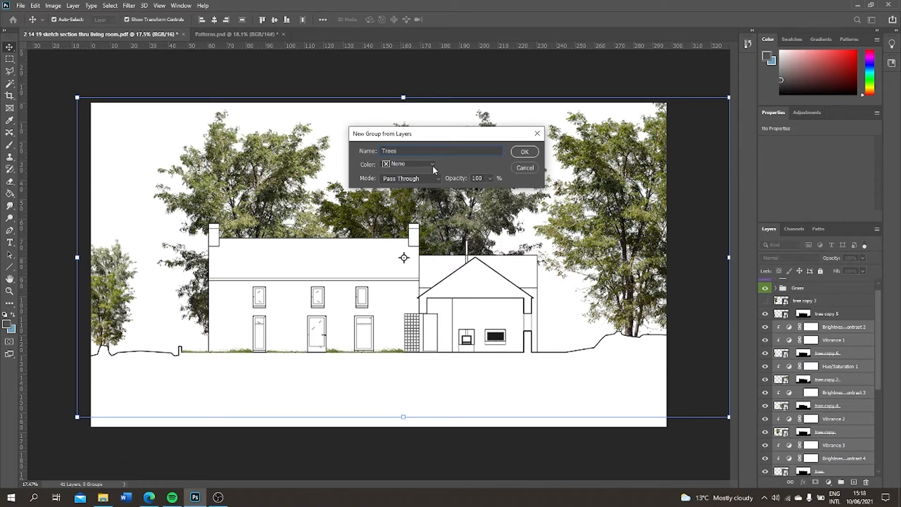
click(432, 165)
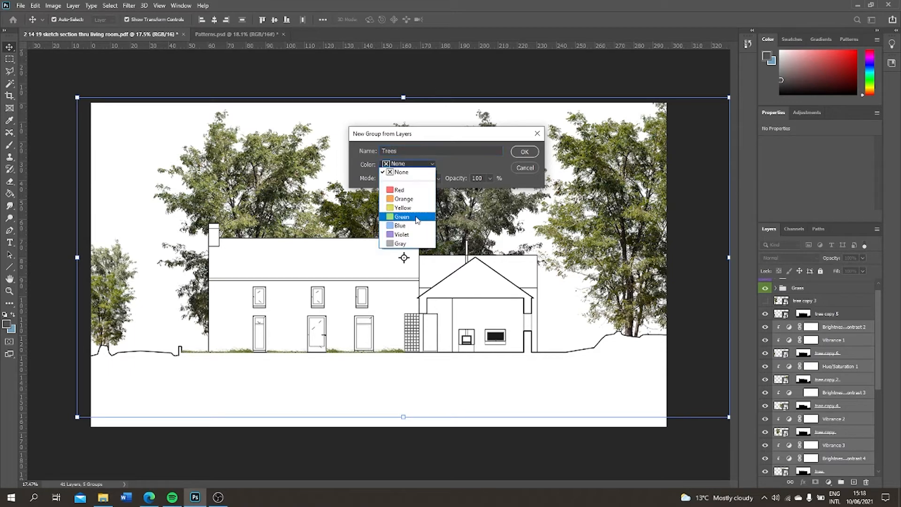
click(408, 210)
key(Return)
click(822, 315)
drag(822, 316, 809, 324)
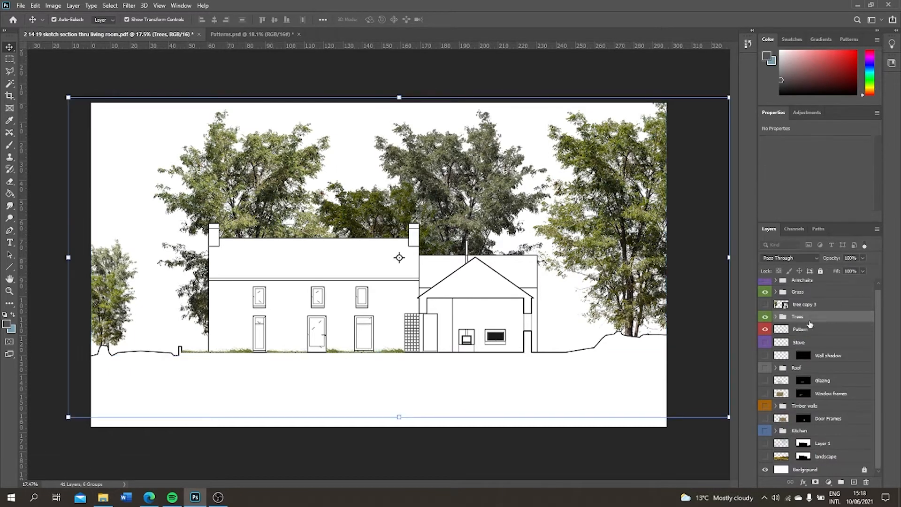
- Show only tree copy 3 by hiding the Trees and Grass groups, and move the Pattern layer above the Trees group
click(788, 306)
click(765, 306)
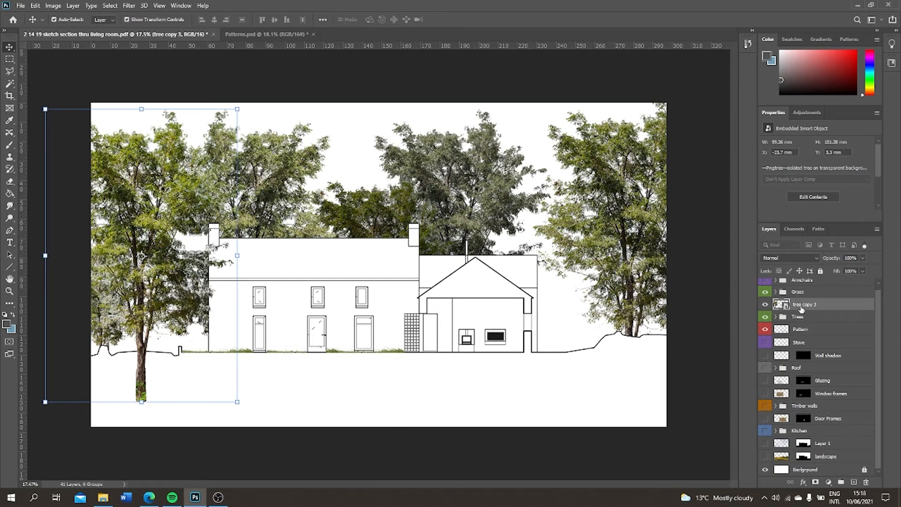
click(765, 317)
click(765, 292)
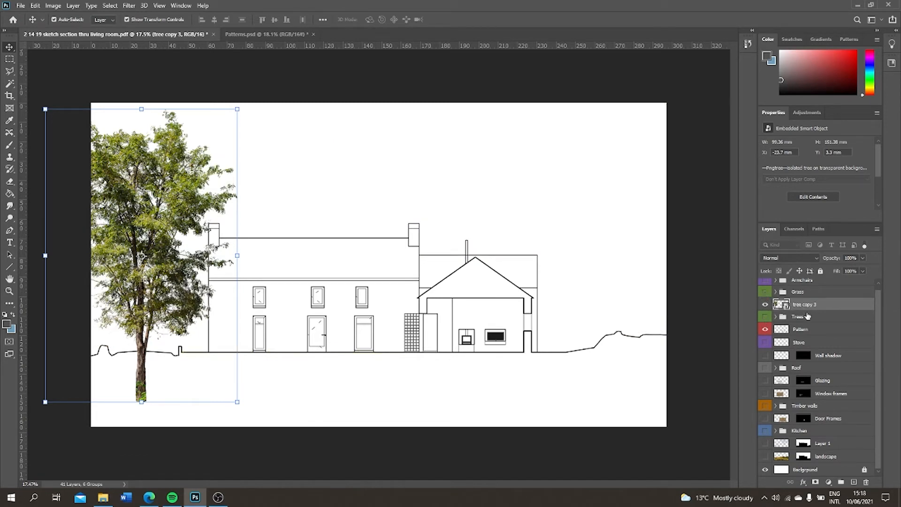
drag(805, 332, 808, 316)
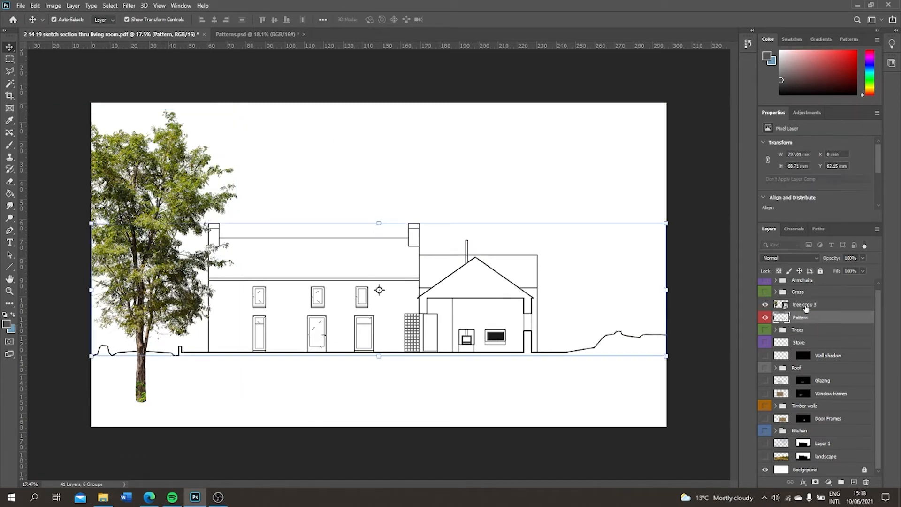
- Scale tree copy 3 to about 82 by 125 mm and position it in front of the house's left end, at about X 20 mm
click(806, 308)
drag(131, 175, 203, 136)
drag(313, 70, 360, 93)
drag(276, 128, 252, 136)
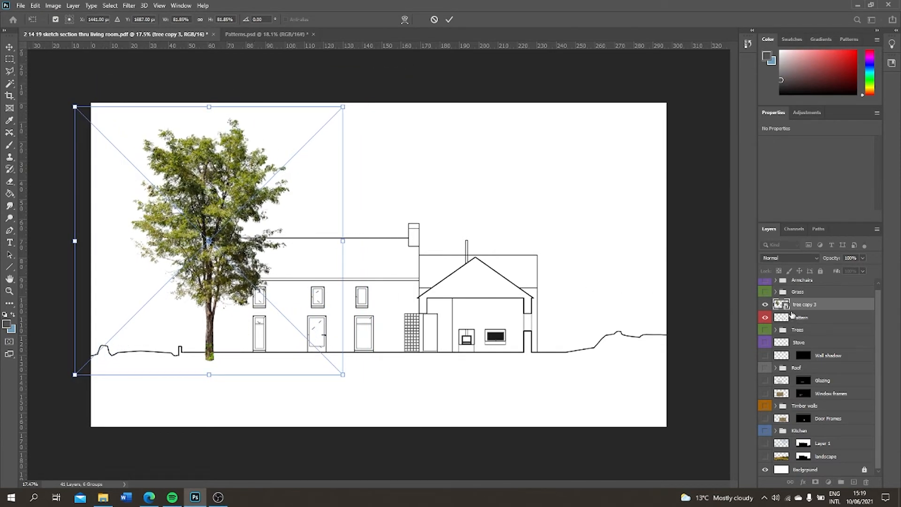
key(Return)
- Rasterize tree copy 3 and delete the part of its trunk below the ground line
right_click(830, 310)
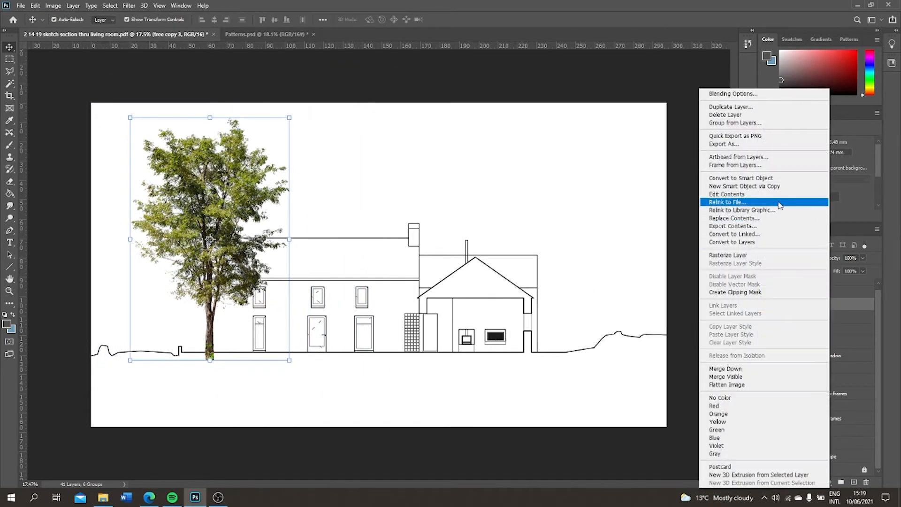
click(747, 254)
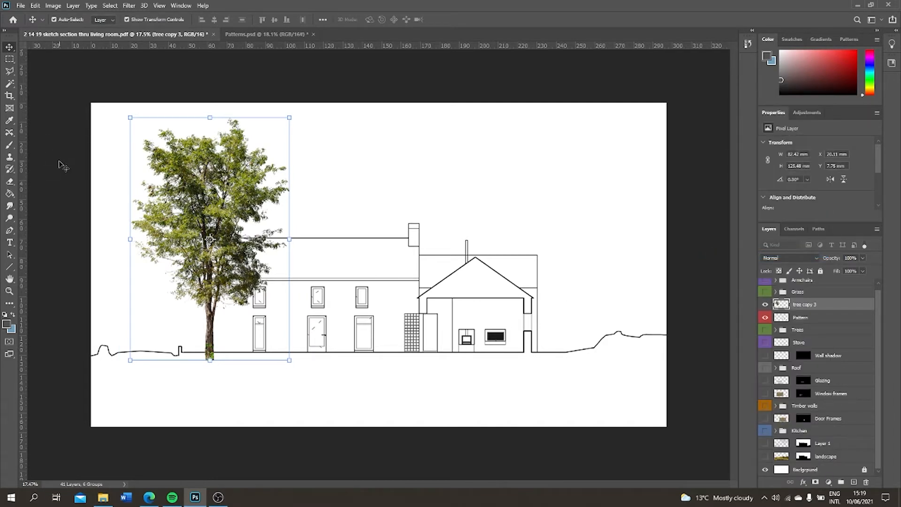
click(59, 164)
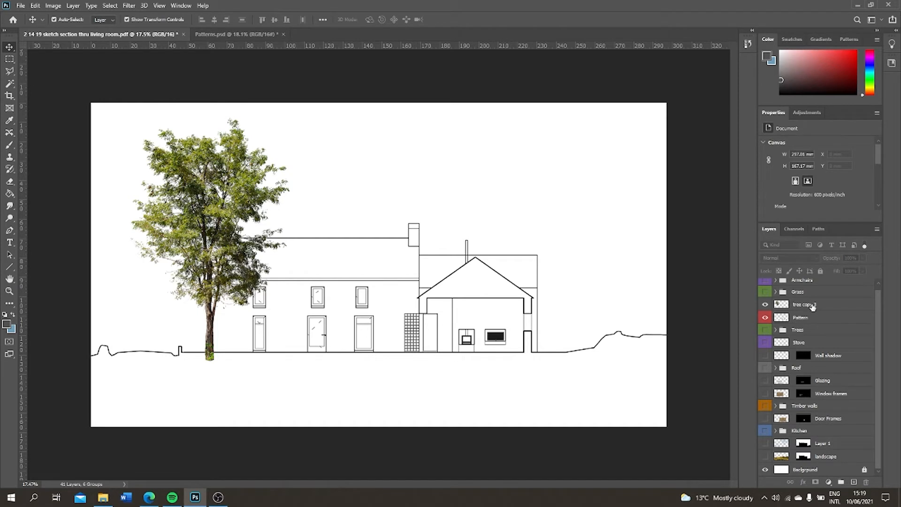
click(812, 306)
click(11, 60)
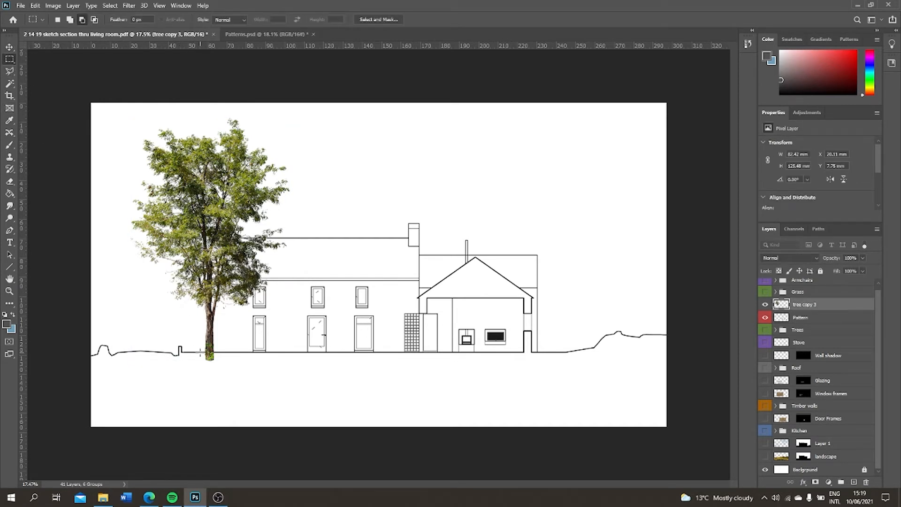
scroll(219, 387, up, 3)
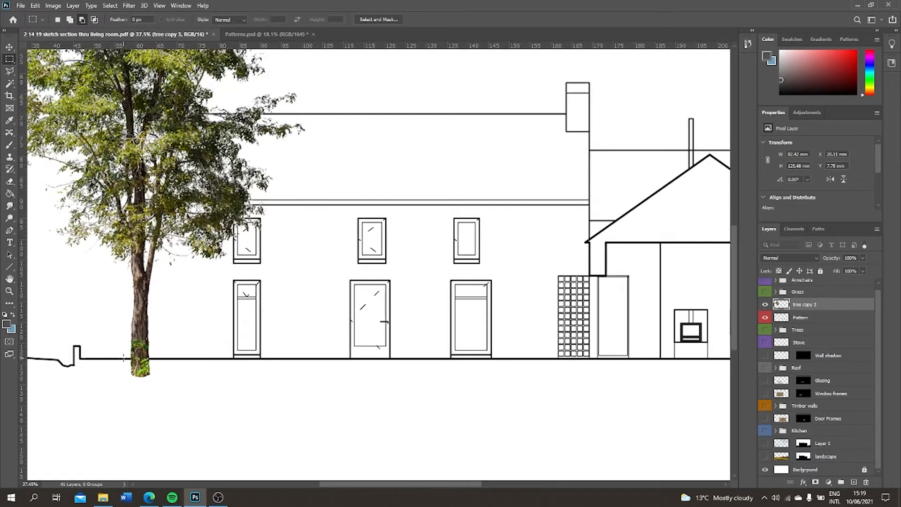
drag(124, 358, 181, 393)
key(Delete)
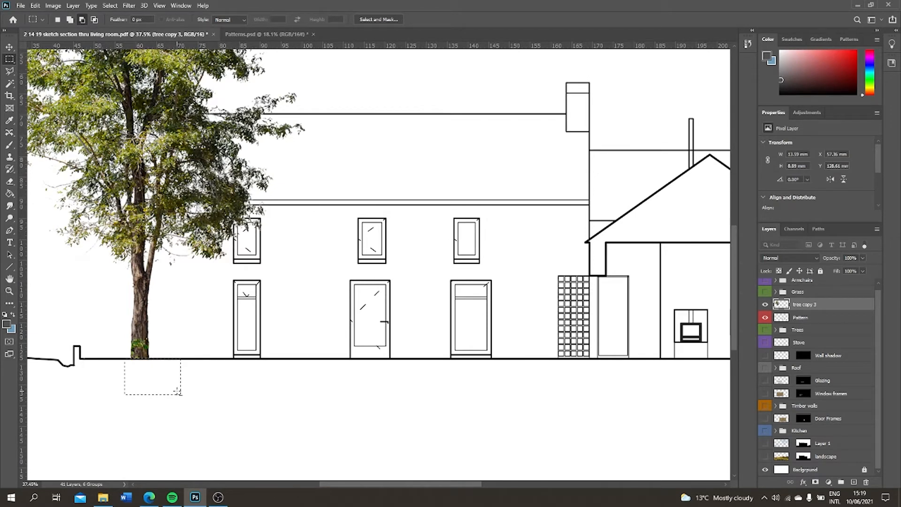
key(ctrl+d)
- Rename tree copy 3 as Front tree and hide the Grass group
double_click(799, 304)
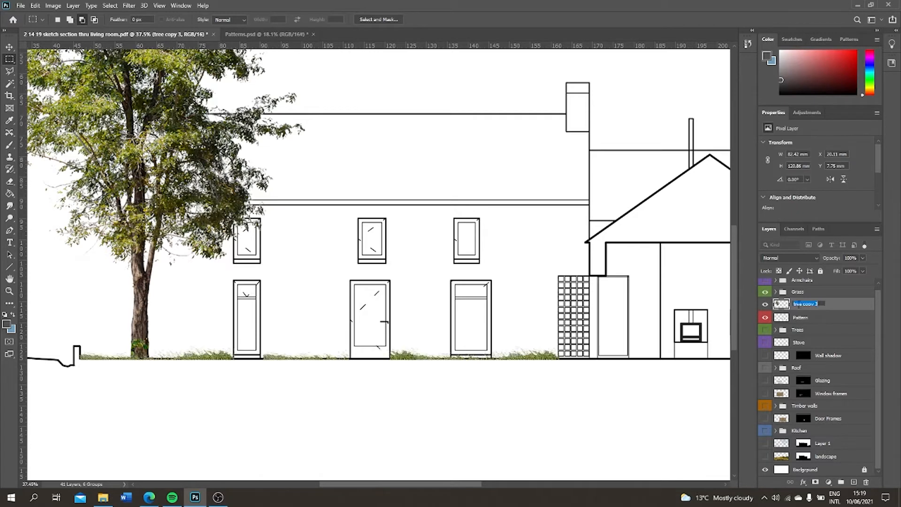
text(Front tree)
click(846, 344)
click(765, 292)
click(803, 305)
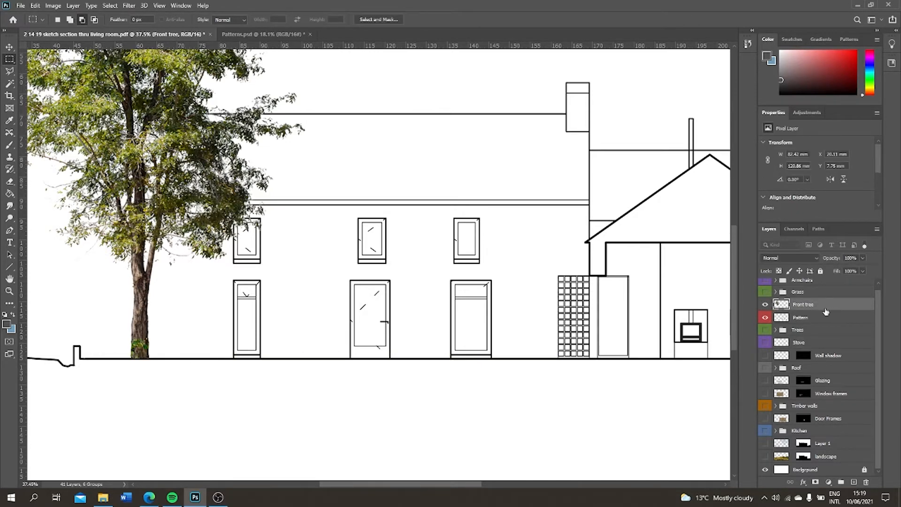
- Duplicate Front tree with the copy ordered beneath it, and offset the original Front tree to about X 44 mm, Y 16 mm
key(ctrl+0)
key(ctrl+j)
drag(818, 311, 825, 324)
key(v)
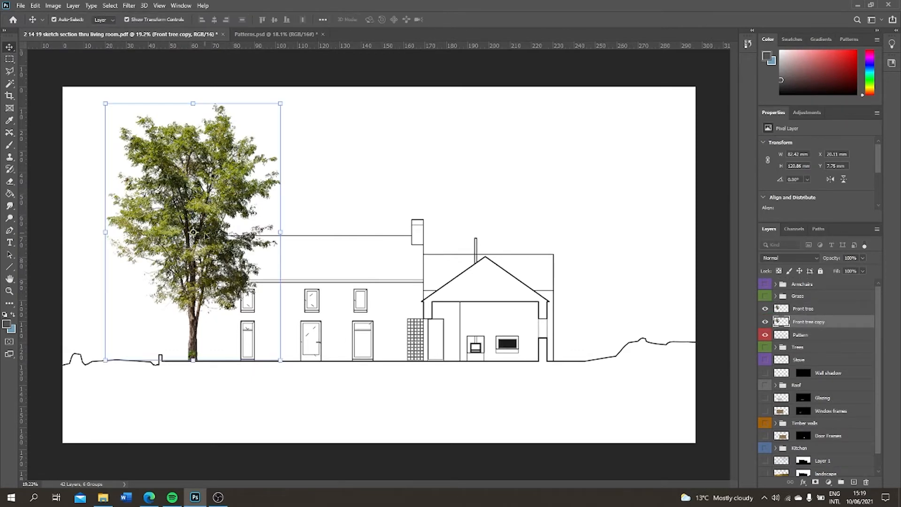
drag(226, 201, 276, 219)
- Rename the offset Front tree layer as Front tree shadow and move it below Front tree copy
double_click(805, 309)
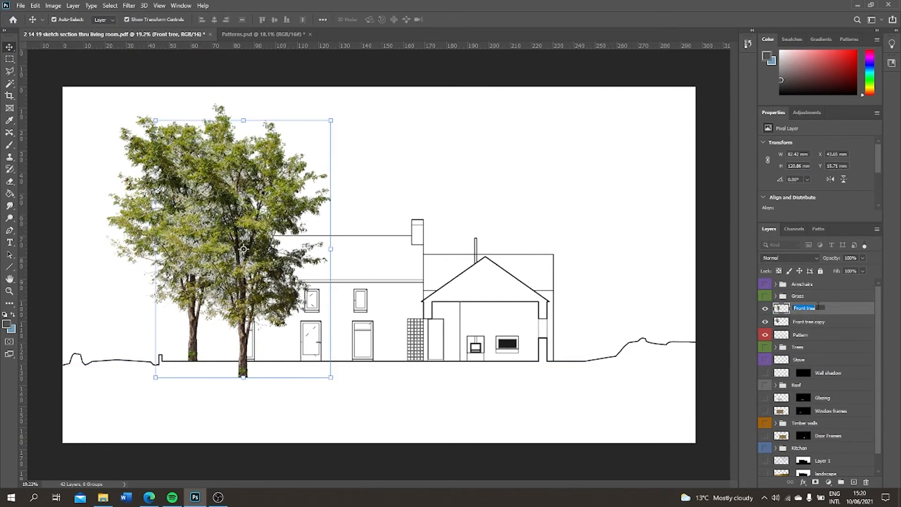
click(819, 307)
text(shadow)
key(Return)
drag(817, 308, 840, 331)
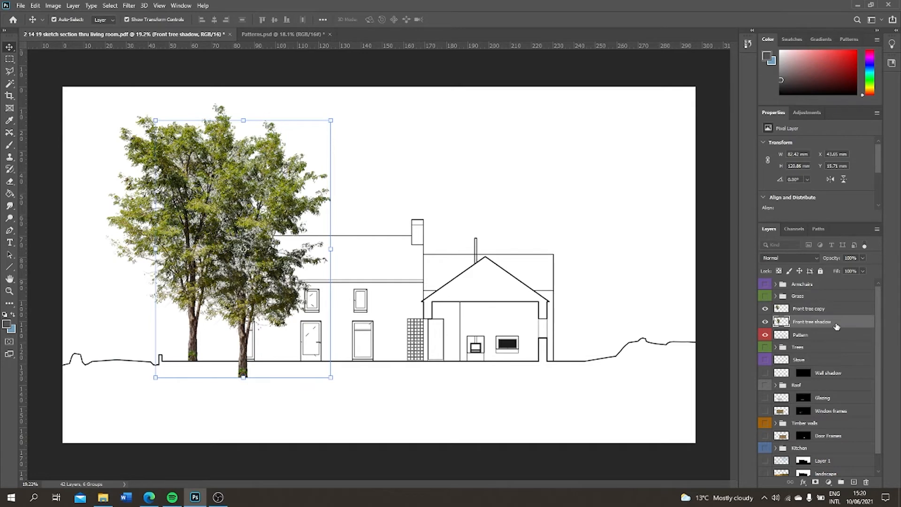
- Apply Levels to Front tree shadow with the white output level at 0 to turn it into a black silhouette
click(53, 6)
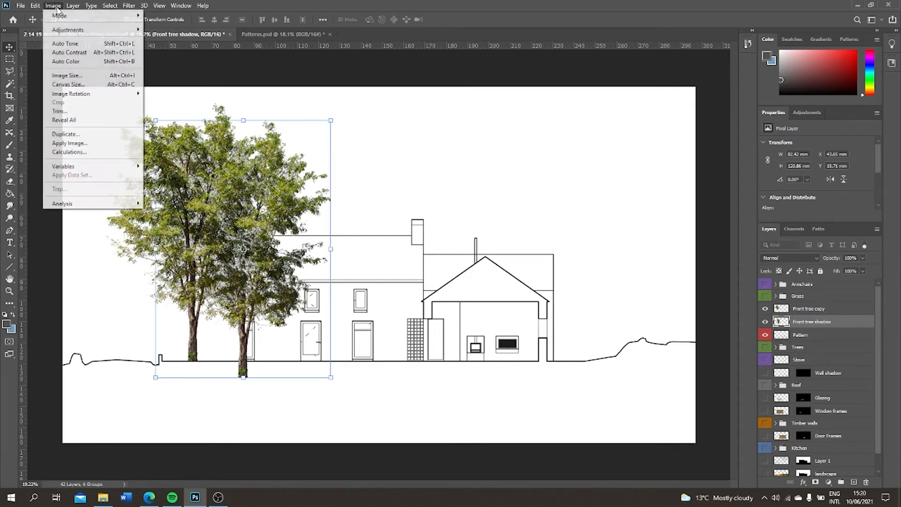
mouse_move(70, 29)
click(173, 39)
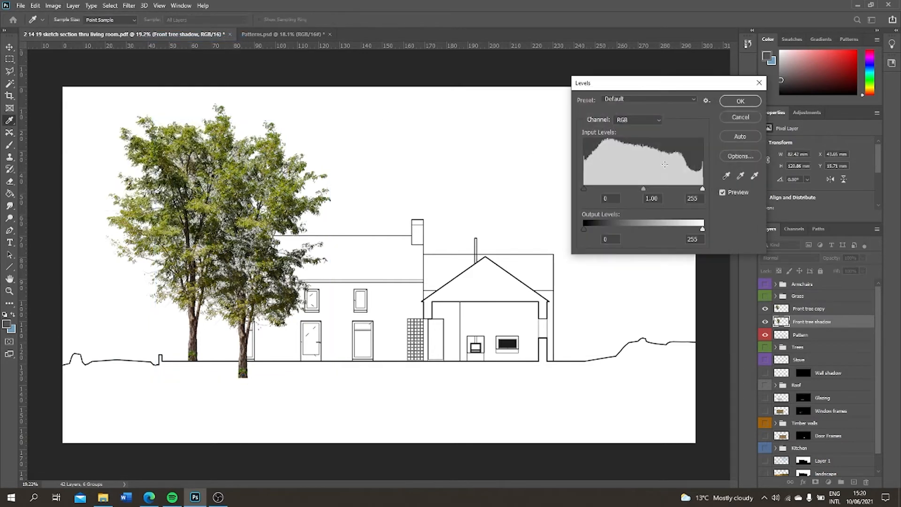
drag(703, 229, 553, 229)
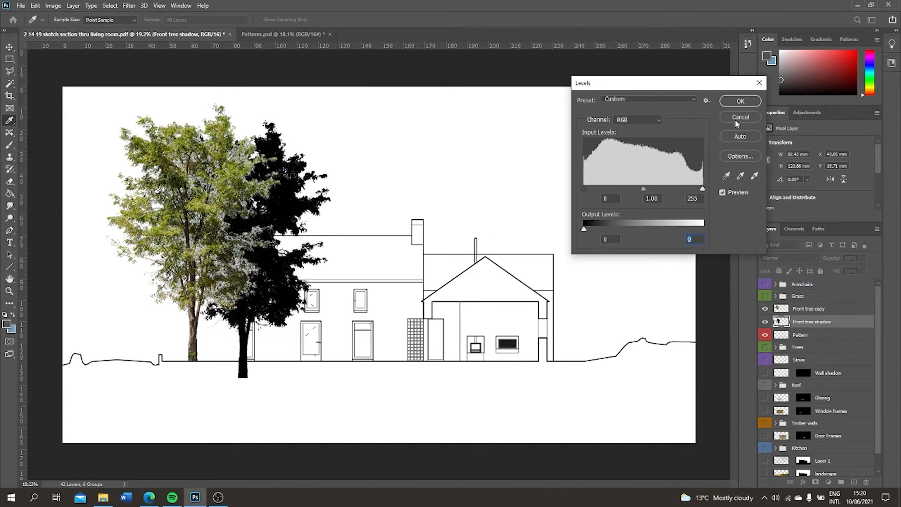
click(741, 101)
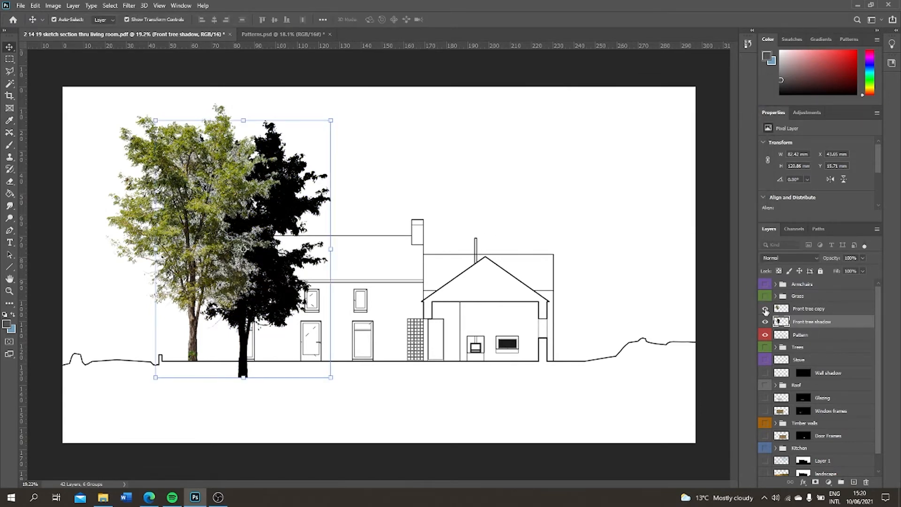
- Hide Front tree copy and delete the part of the shadow's trunk that extends below the ground line
click(766, 310)
scroll(215, 300, up, 3)
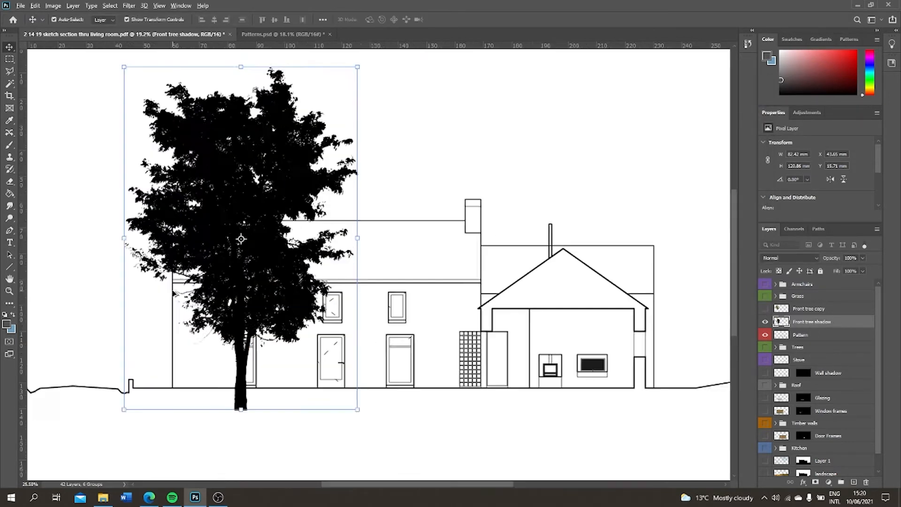
key(m)
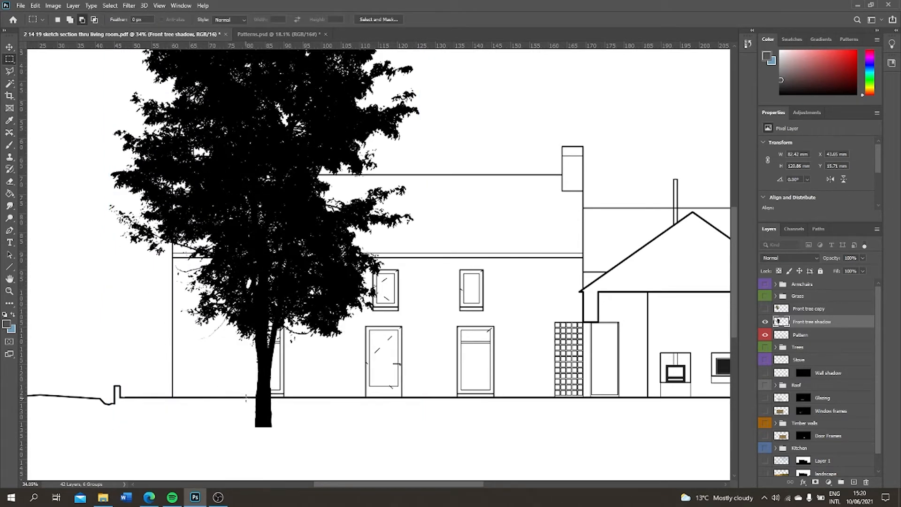
drag(248, 399, 291, 436)
scroll(303, 280, down, 2)
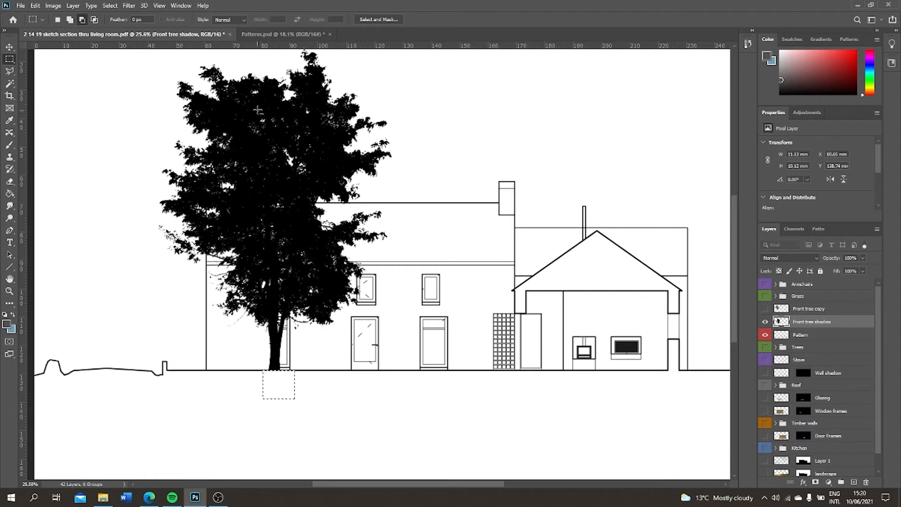
- Move Front tree shadow below the Pattern layer and lower its opacity to about 54%
drag(838, 323, 834, 339)
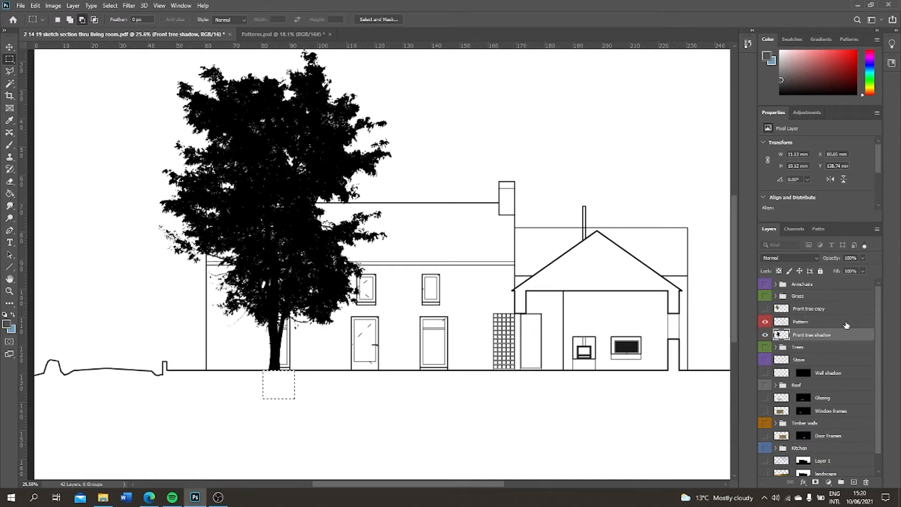
click(862, 258)
drag(864, 269, 843, 269)
- Outline the shadow area outside the roof ridge, chimney and gable edge with the Polygonal Lasso, delete it, and deselect
scroll(347, 211, up, 2)
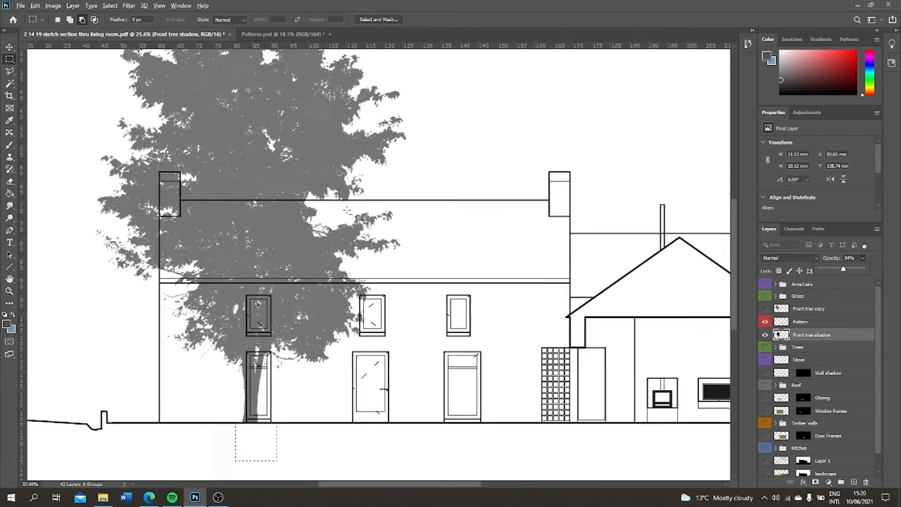
scroll(348, 211, up, 1)
scroll(115, 213, up, 2)
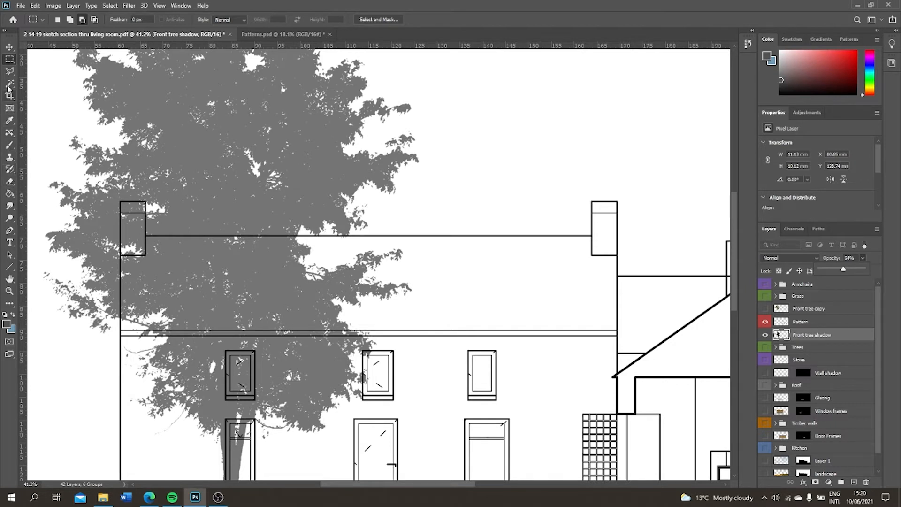
click(10, 71)
click(121, 336)
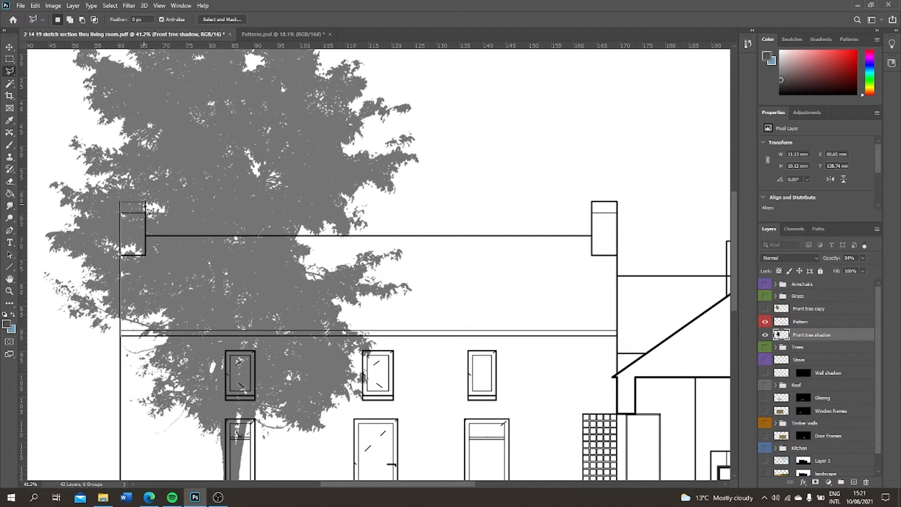
click(146, 236)
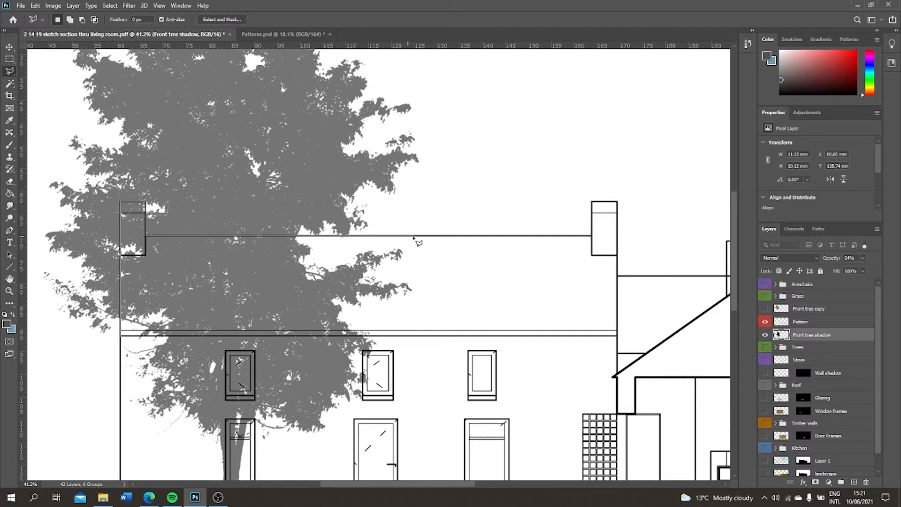
click(439, 235)
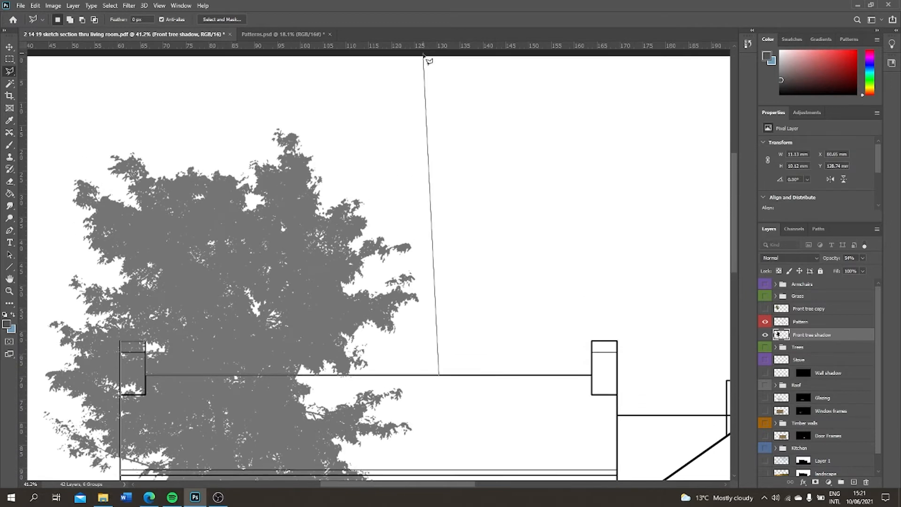
click(458, 64)
click(30, 80)
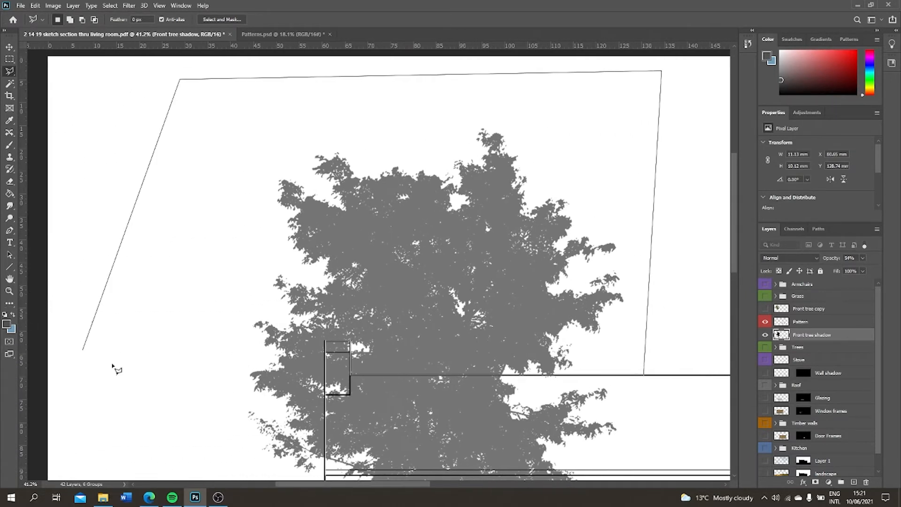
click(150, 407)
click(263, 439)
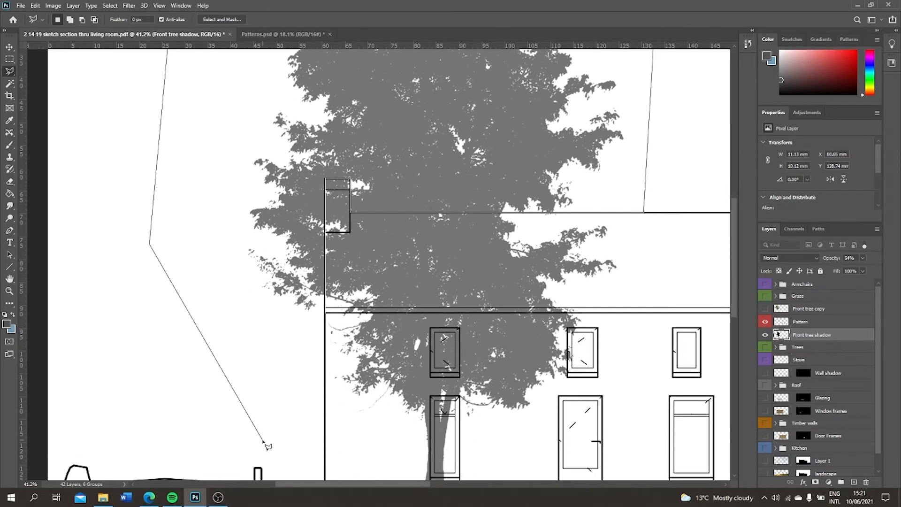
click(307, 392)
click(324, 318)
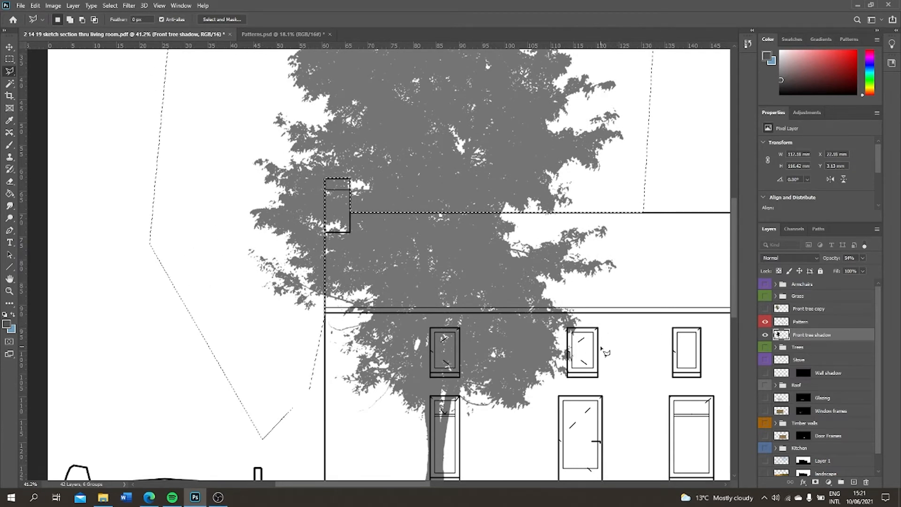
key(Delete)
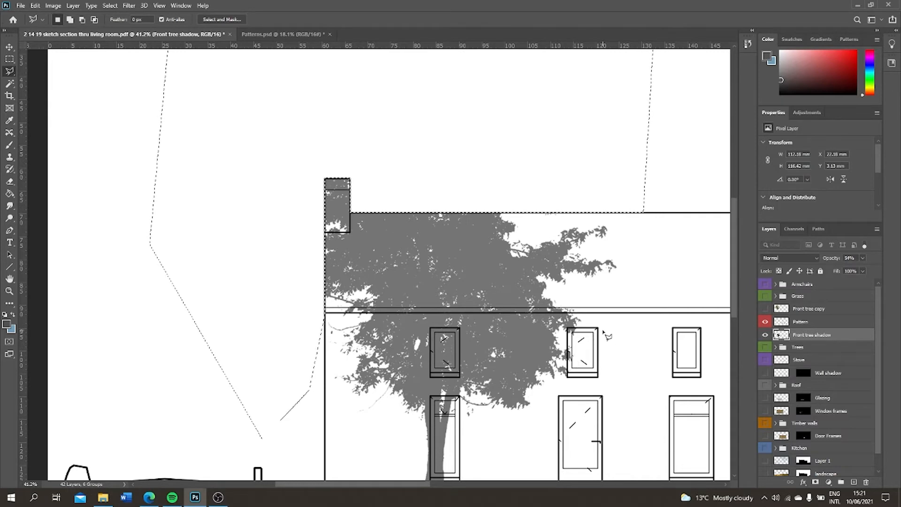
scroll(580, 313, down, 3)
scroll(557, 329, down, 2)
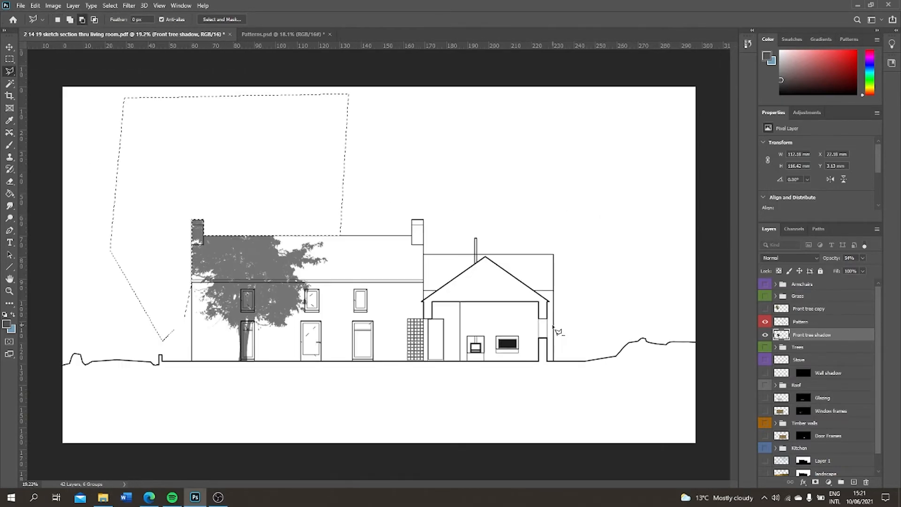
scroll(550, 324, up, 3)
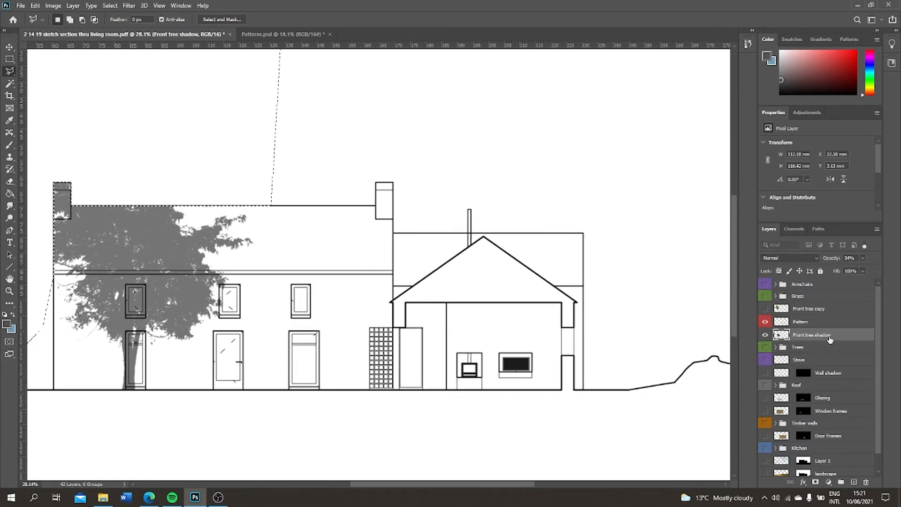
key(ctrl+d)
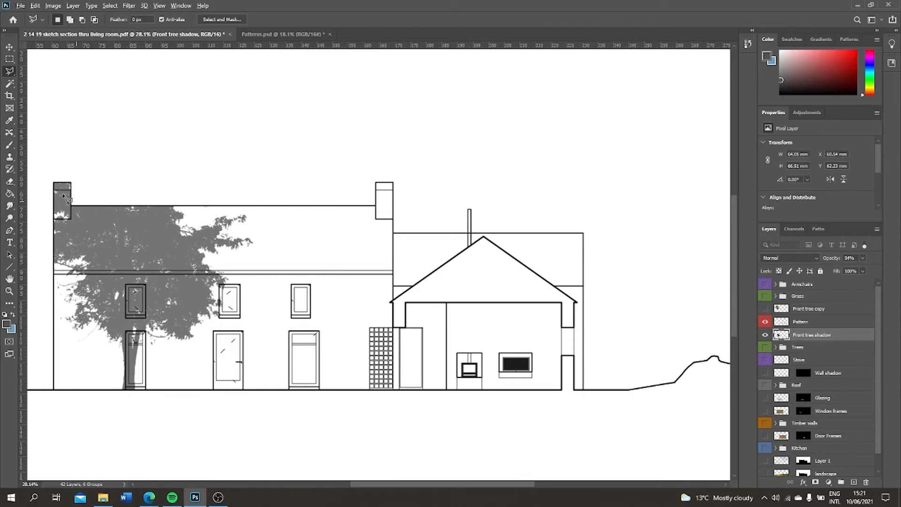
- Select the shadow over the roof and chimney down to the eaves, Distort it up and sideways along the roof slope, and deselect
scroll(68, 190, up, 3)
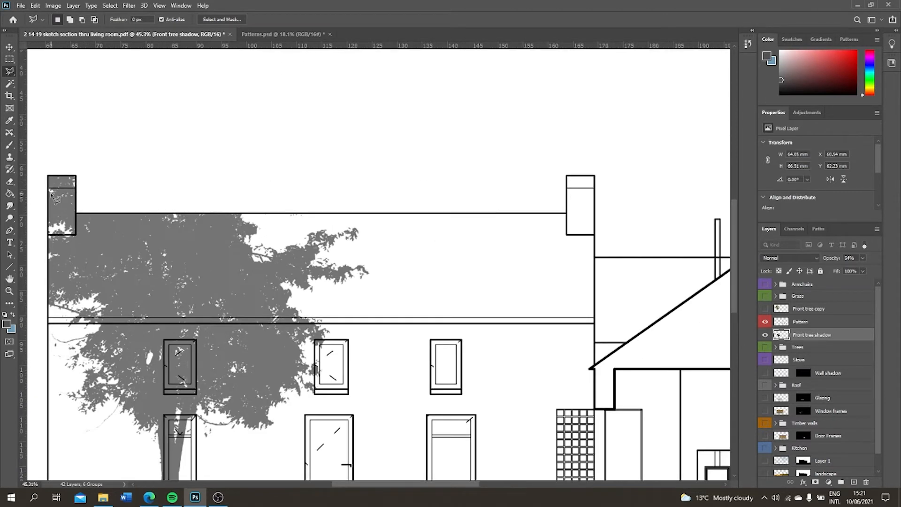
key(m)
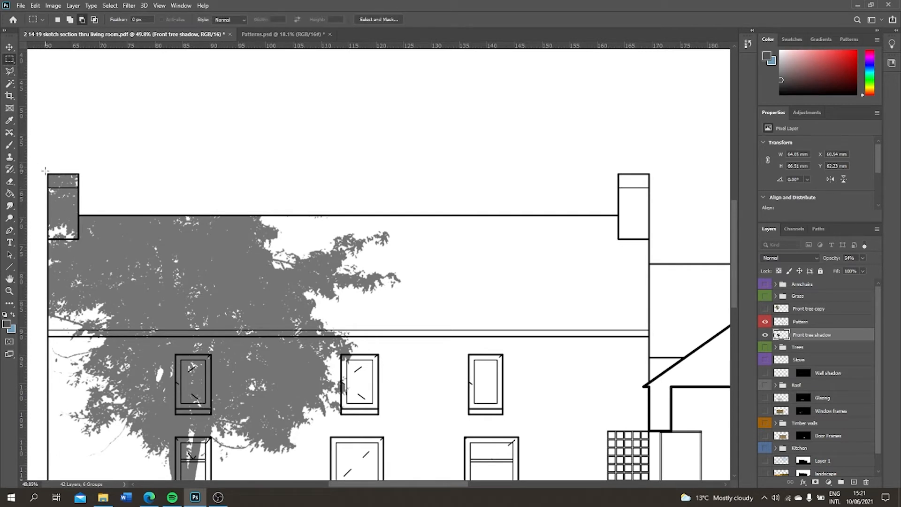
drag(45, 171, 407, 330)
click(36, 5)
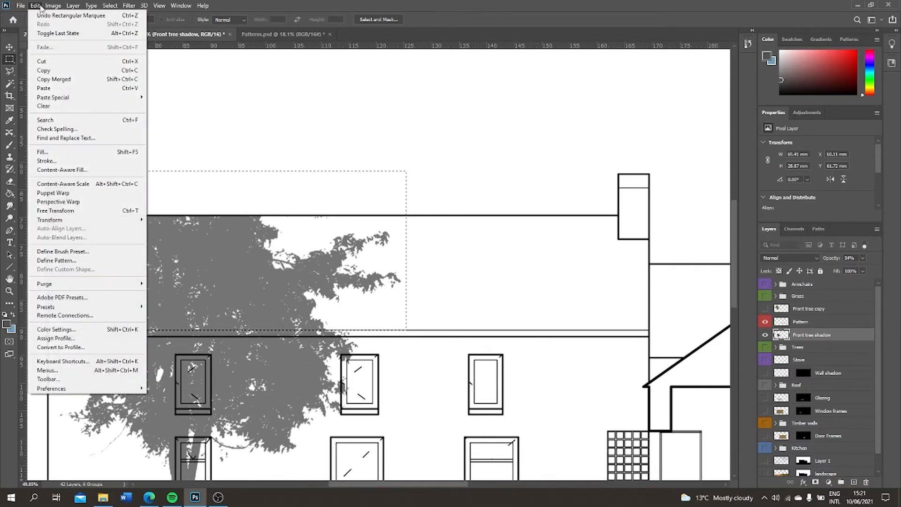
mouse_move(134, 219)
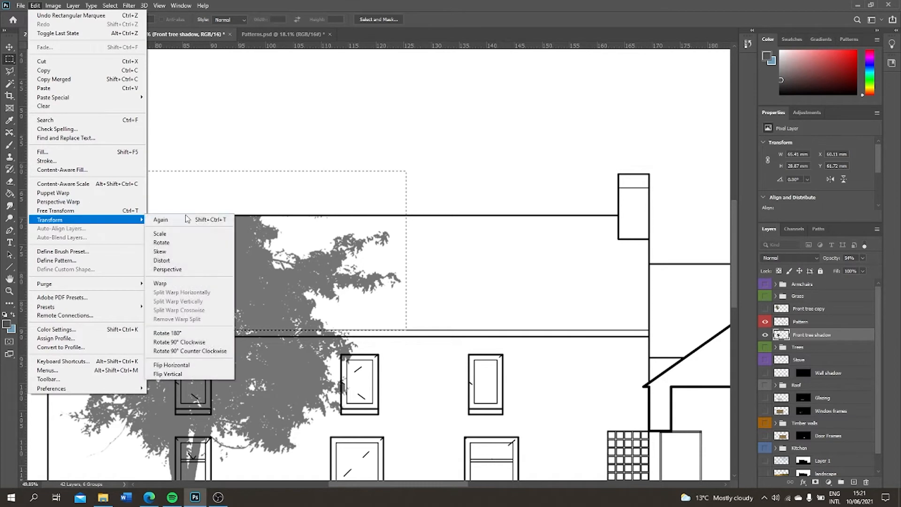
click(204, 261)
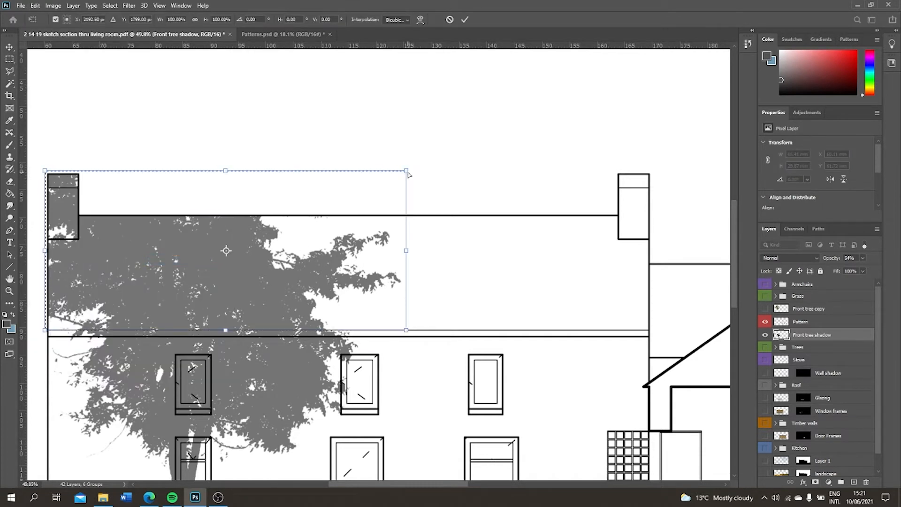
drag(407, 174, 553, 152)
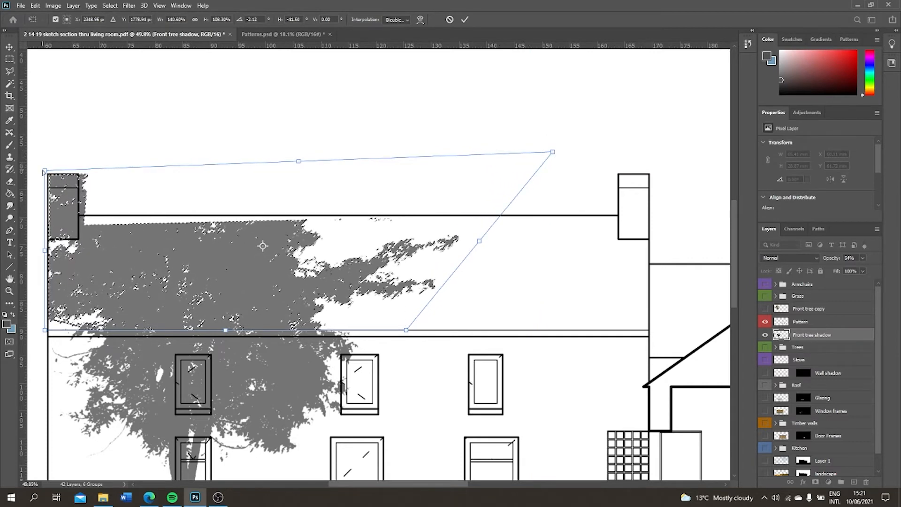
drag(44, 172, 38, 152)
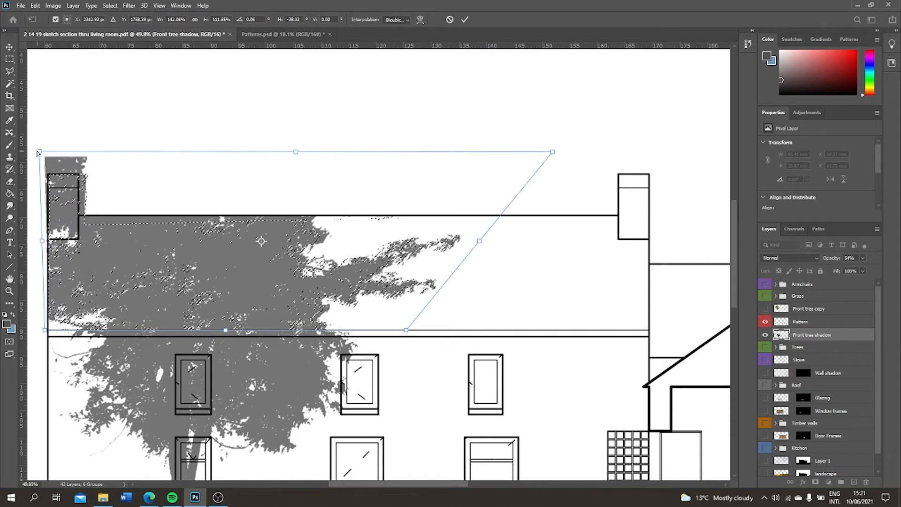
drag(552, 152, 570, 155)
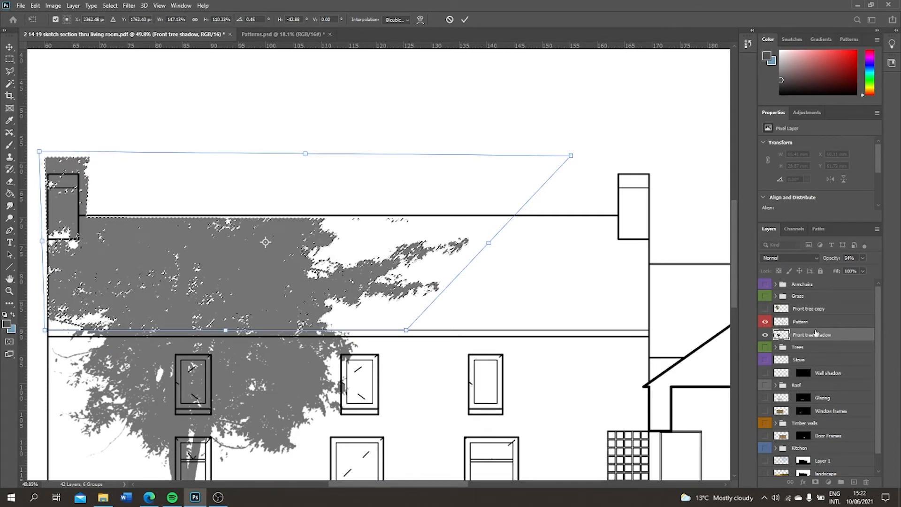
key(Return)
ctrl+click(286, 206)
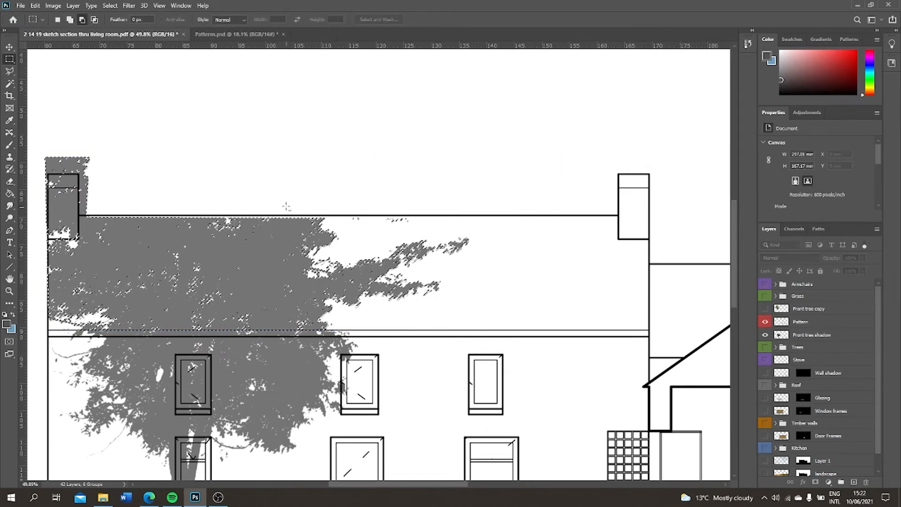
key(v)
key(ctrl+d)
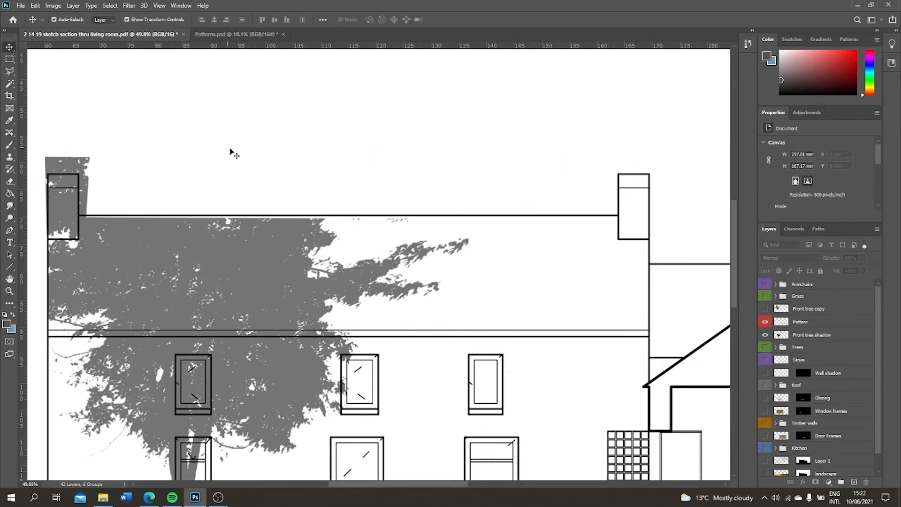
- Stretch Front tree shadow slightly up to the roof ridge, to about 70.3 mm high, and rotate it about 0.5°
click(199, 233)
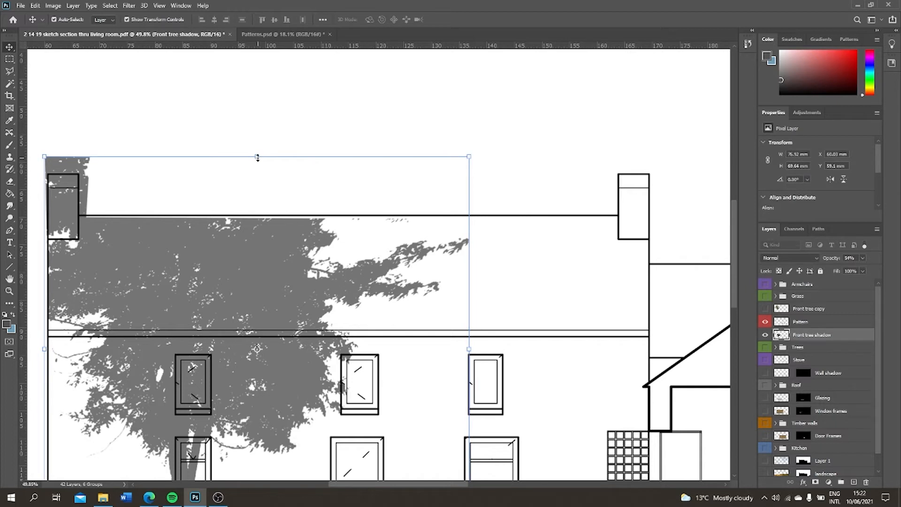
drag(257, 158, 258, 152)
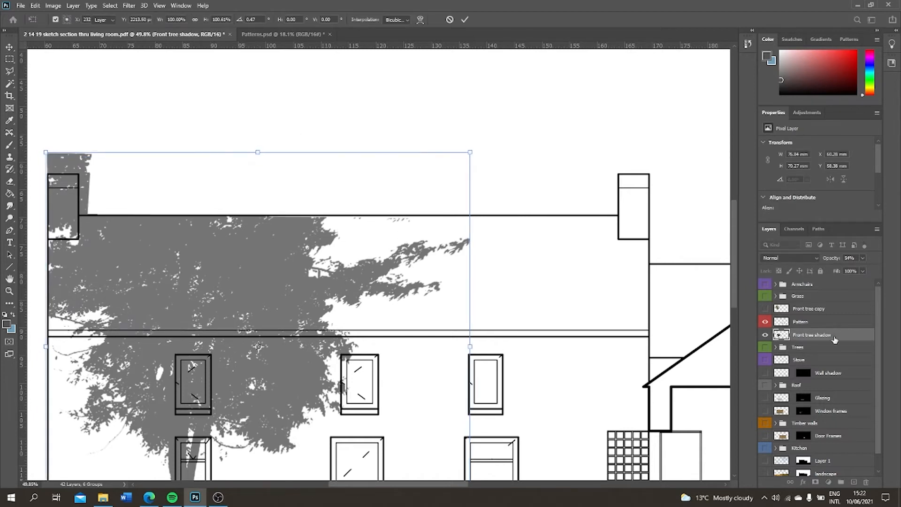
key(Return)
click(125, 178)
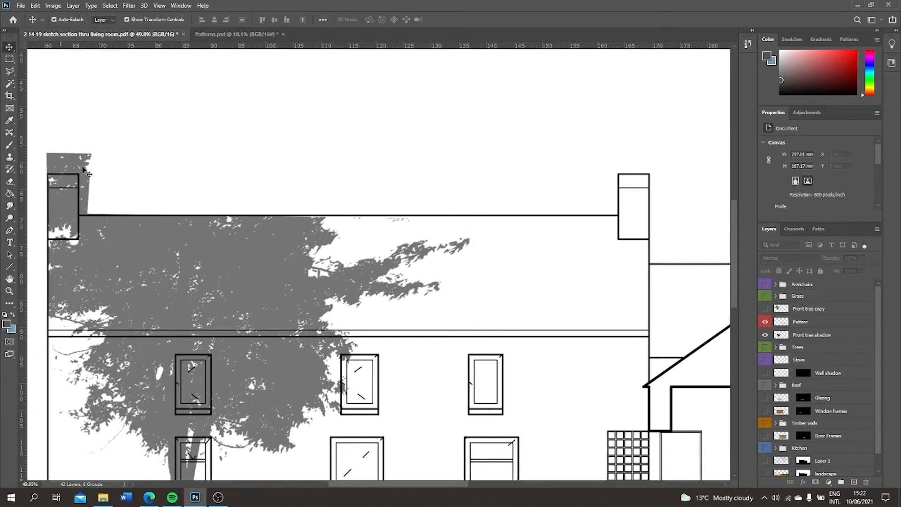
- Outline the shadow overhang around the chimney on Front tree shadow with the Polygonal Lasso and delete it
click(826, 333)
click(10, 71)
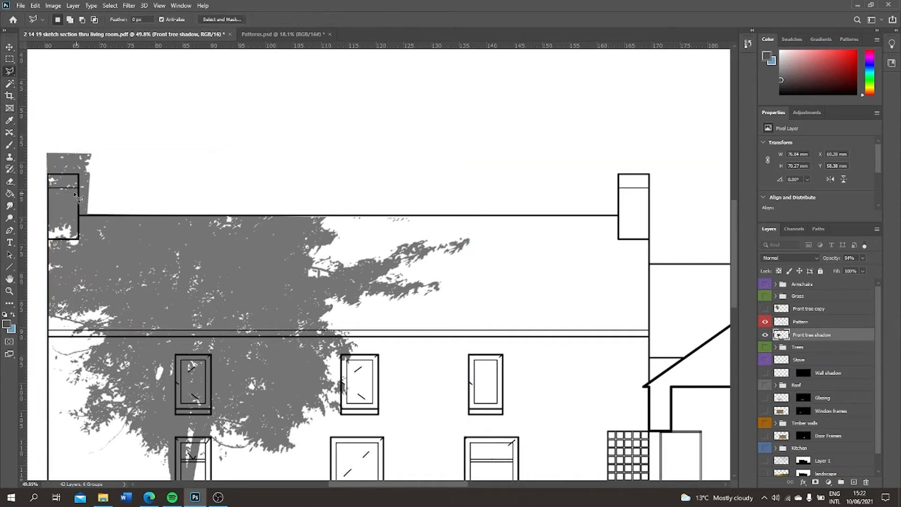
click(48, 174)
click(78, 174)
click(78, 215)
click(101, 215)
click(142, 127)
click(57, 120)
click(34, 142)
click(48, 172)
key(Delete)
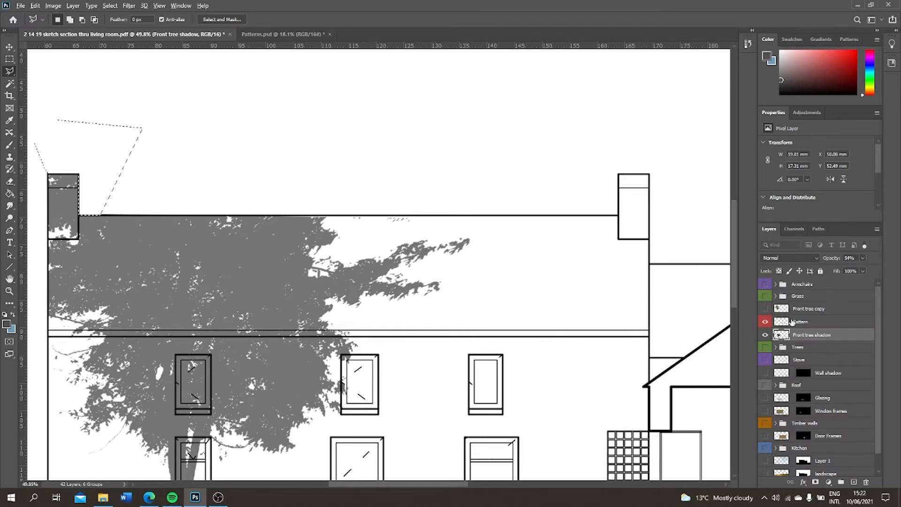
- Move Front tree shadow back above the Pattern layer, restore its opacity to 100%, and show Front tree copy
drag(813, 334, 812, 317)
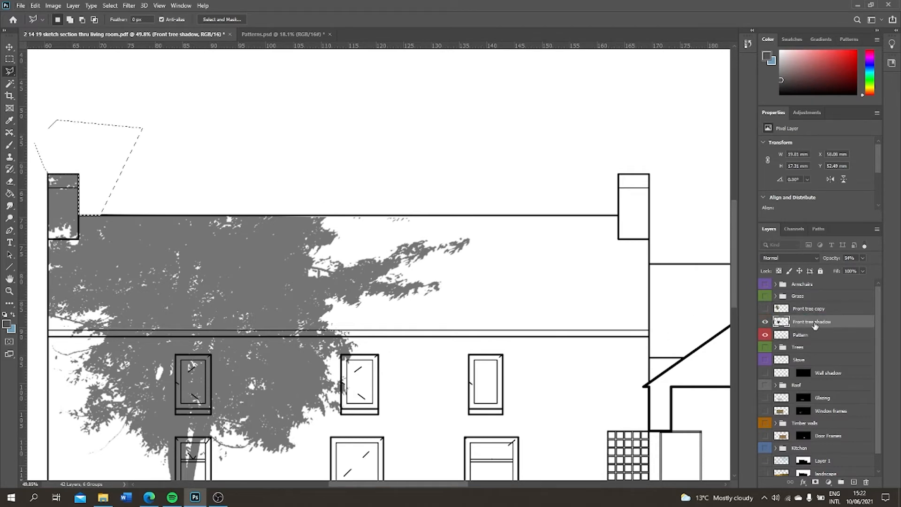
click(863, 258)
drag(856, 269, 876, 269)
click(765, 309)
- Show the Roof group and reduce the opacity of Front tree shadow to about 38%
scroll(508, 253, down, 7)
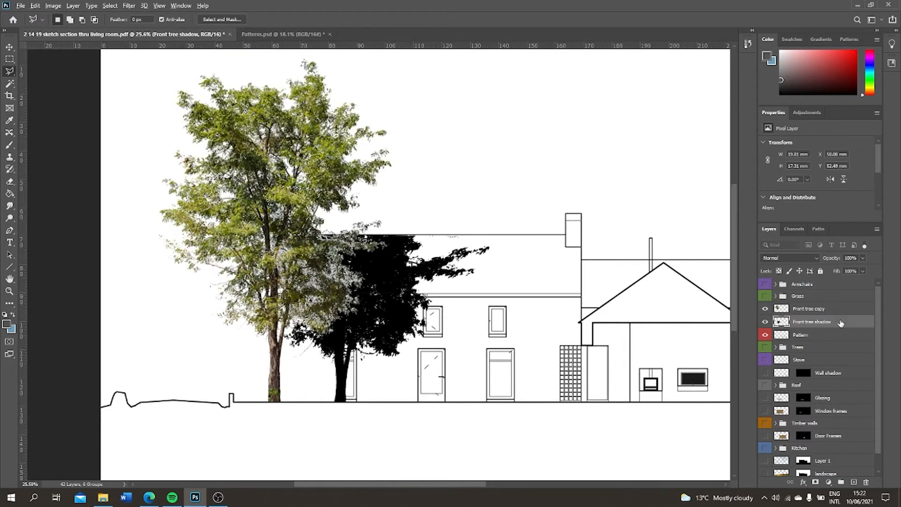
scroll(876, 318, down, 2)
click(765, 369)
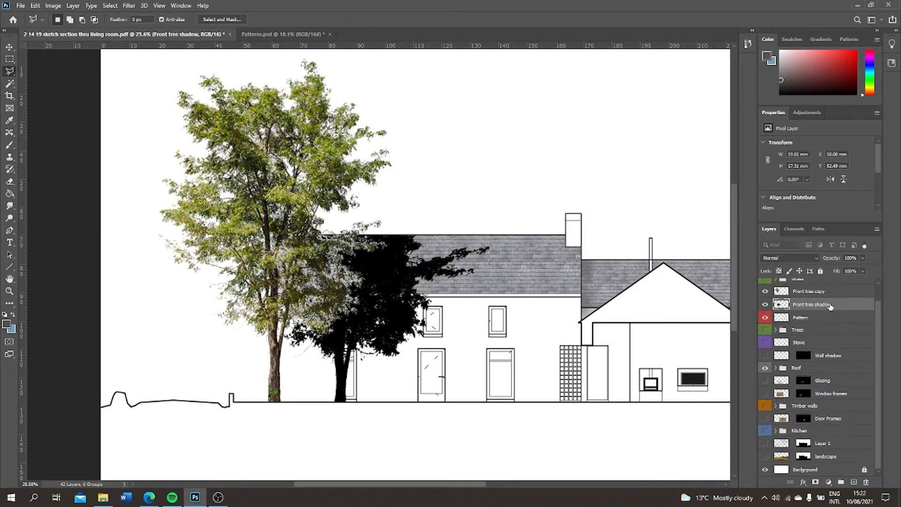
click(863, 259)
drag(862, 270, 843, 271)
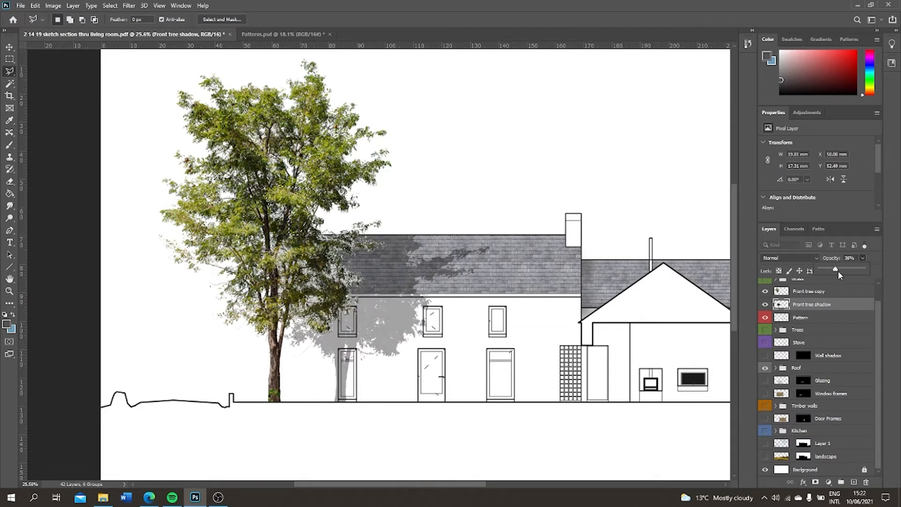
- Raise the opacity of Front tree shadow to about 49% and group it with Front tree copy in a group named Front Tree
drag(838, 273, 842, 270)
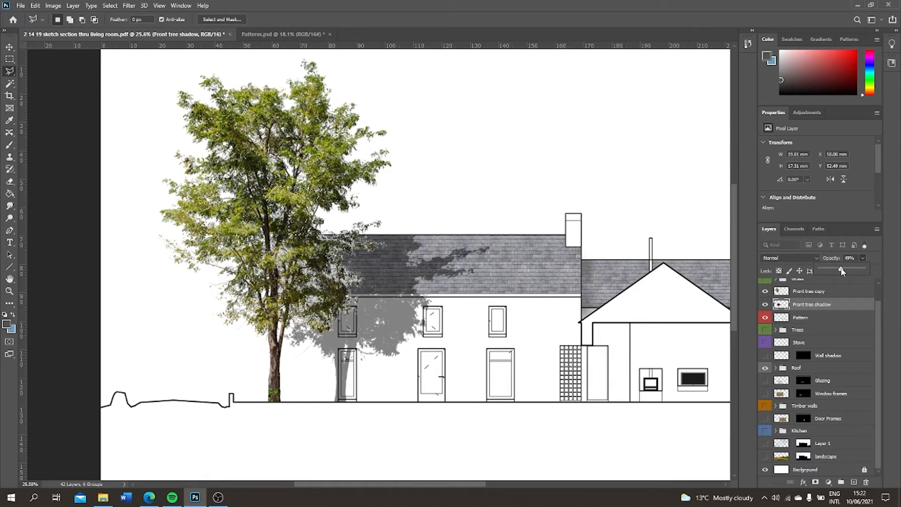
click(834, 293)
click(833, 291)
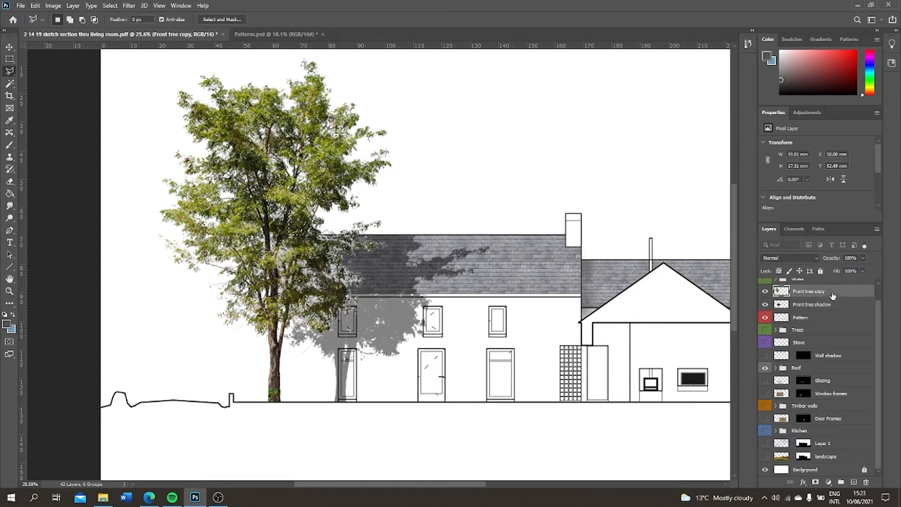
shift+click(828, 304)
right_click(826, 301)
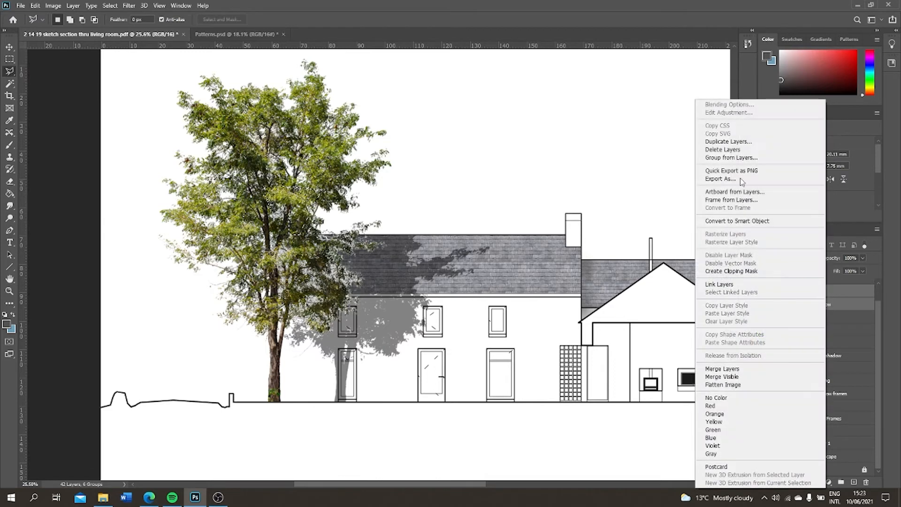
click(734, 158)
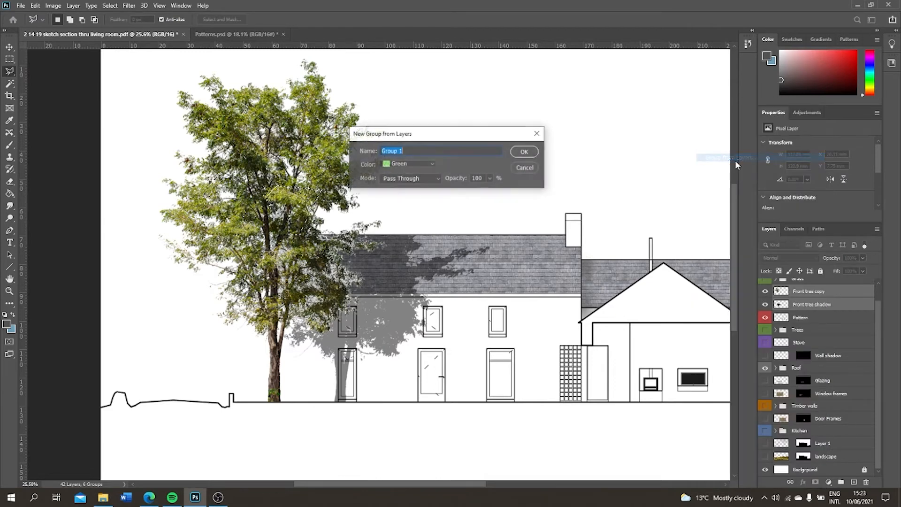
text(Front Tree)
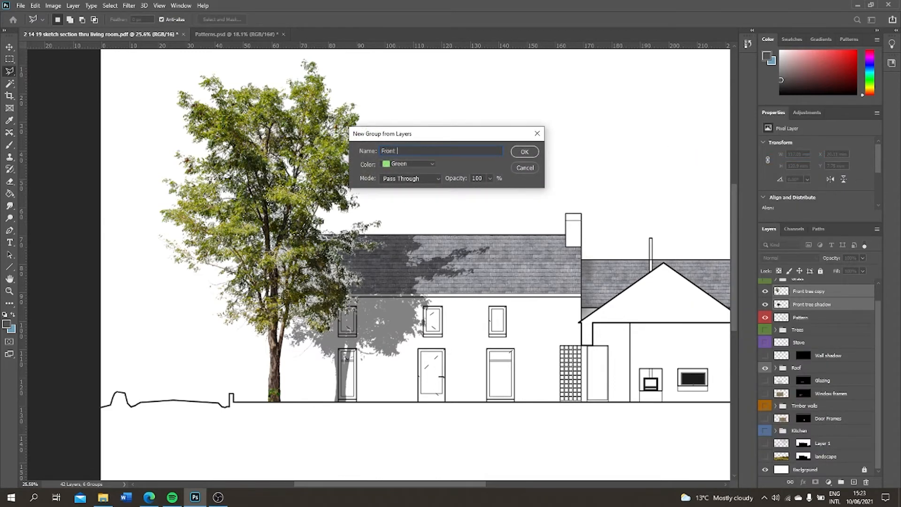
click(524, 152)
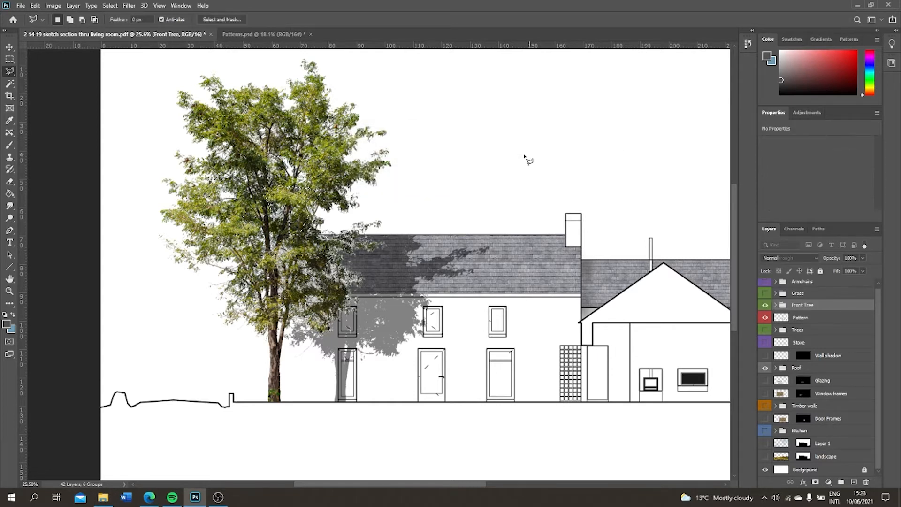
- Show the Grass, Armchairs and Trees groups and the Stove and Wall shadow layers
click(765, 293)
click(765, 282)
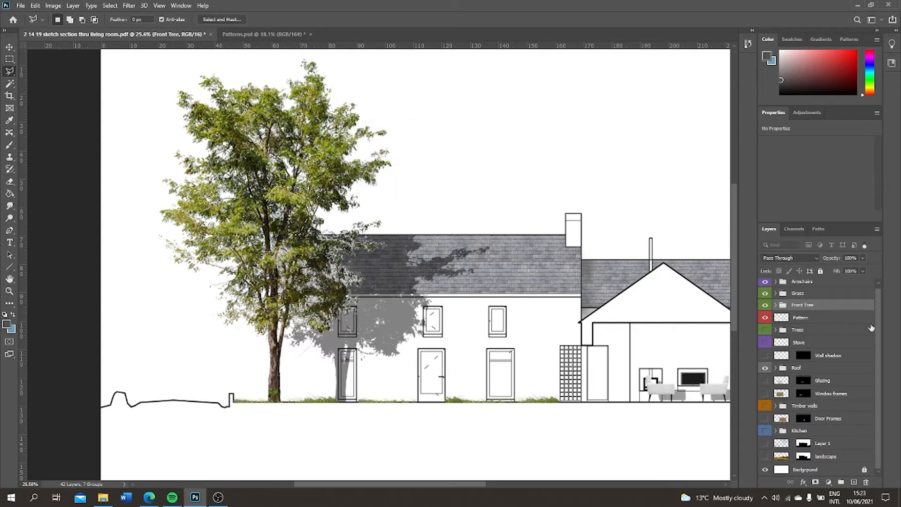
drag(766, 360, 766, 328)
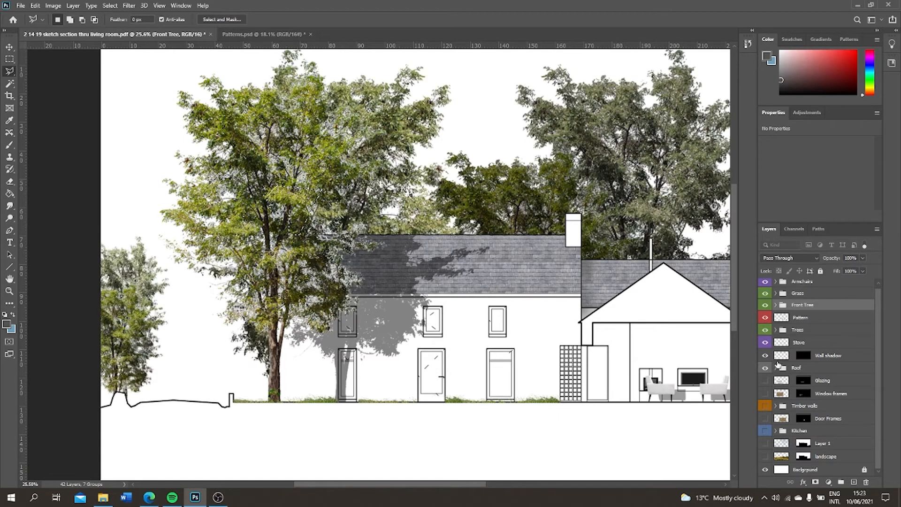
- Show the Glazing, Window frames, Door Frames, Layer 1 and landscape layers and the Timber walls group
click(766, 380)
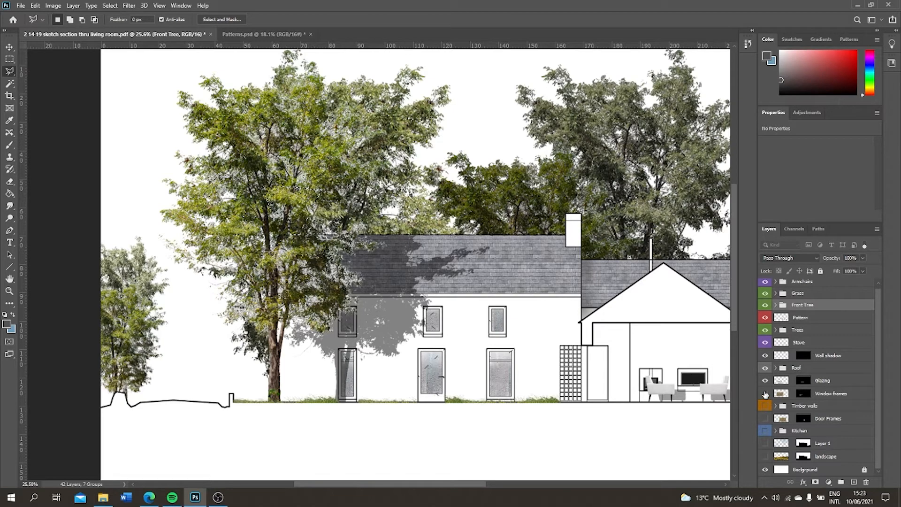
click(766, 393)
click(765, 418)
click(766, 443)
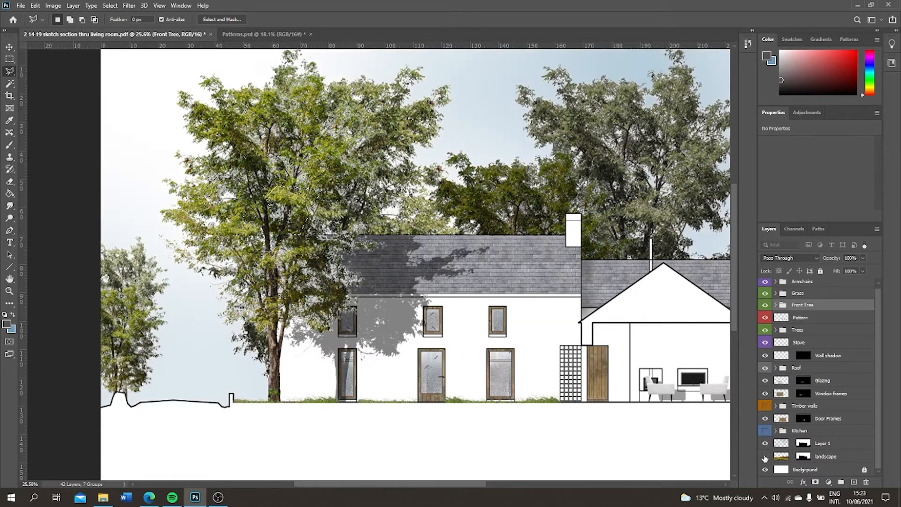
click(765, 457)
scroll(569, 326, down, 2)
scroll(566, 321, down, 2)
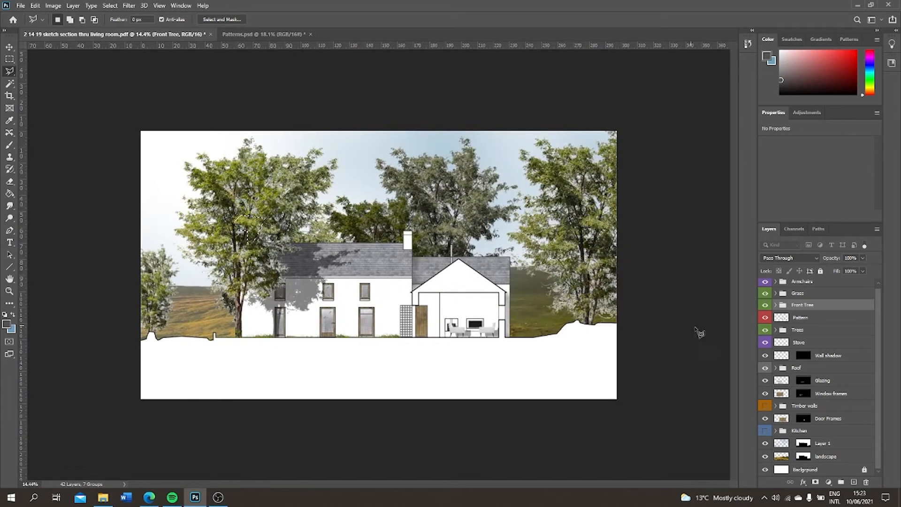
drag(877, 452, 876, 439)
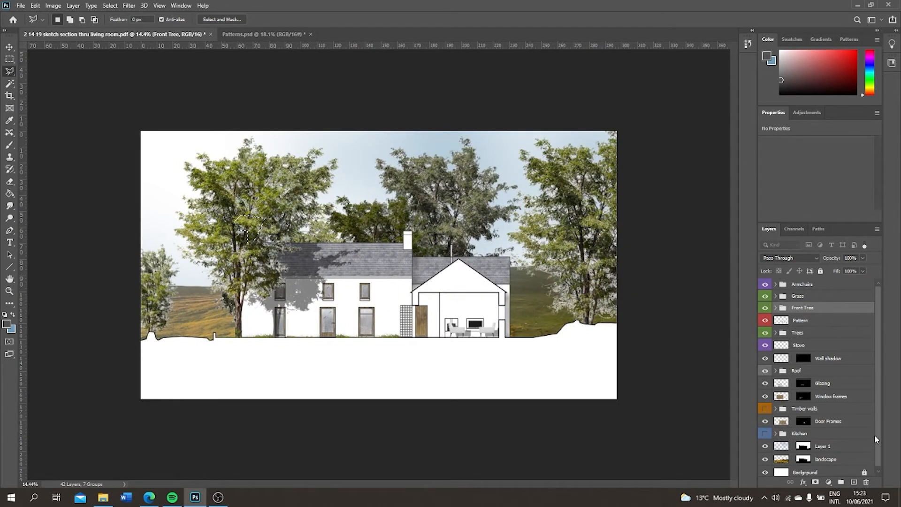
click(765, 409)
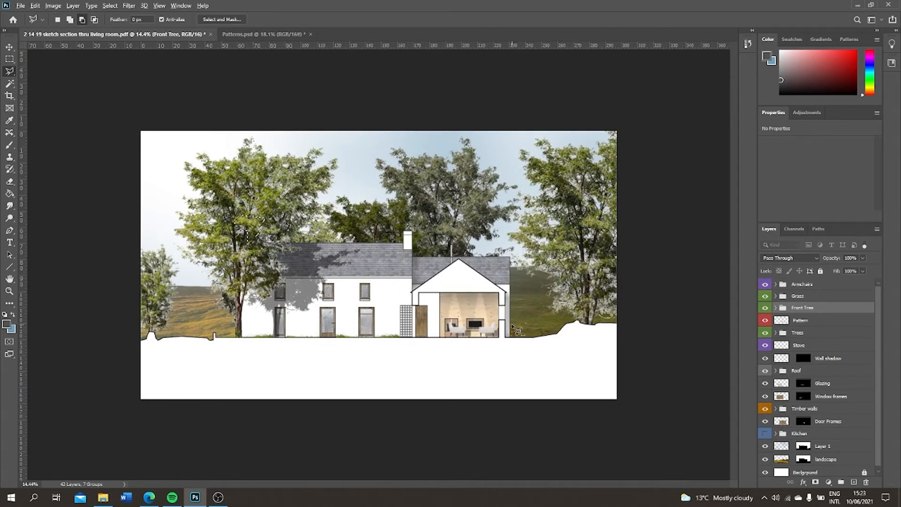
scroll(515, 322, down, 1)
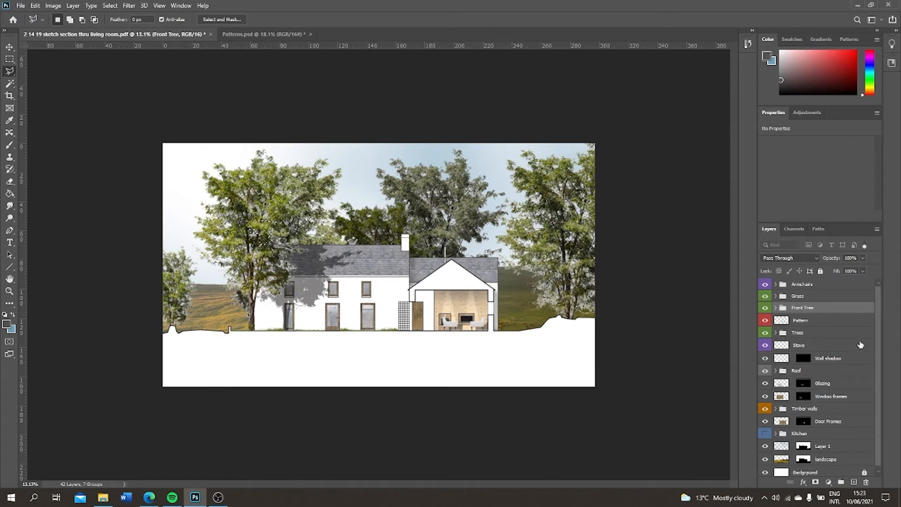
- Add an Exposure adjustment layer directly above the Trees group
click(842, 331)
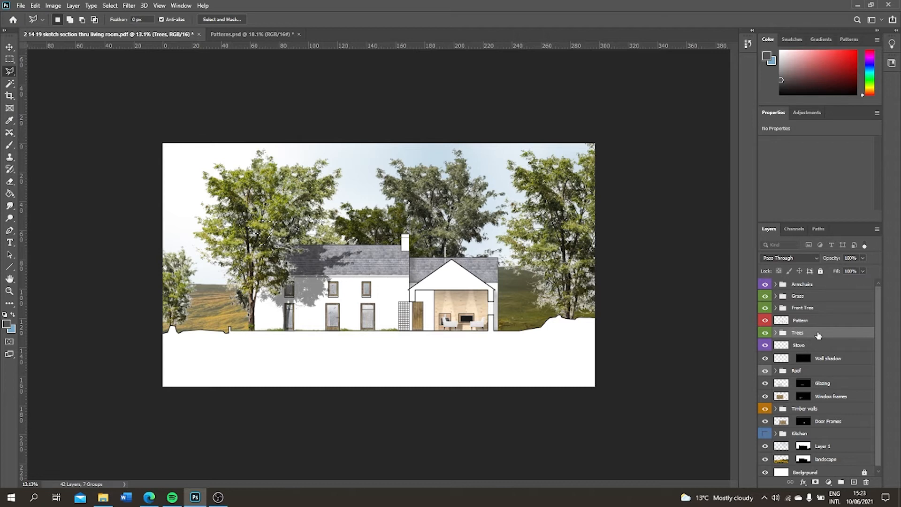
key(v)
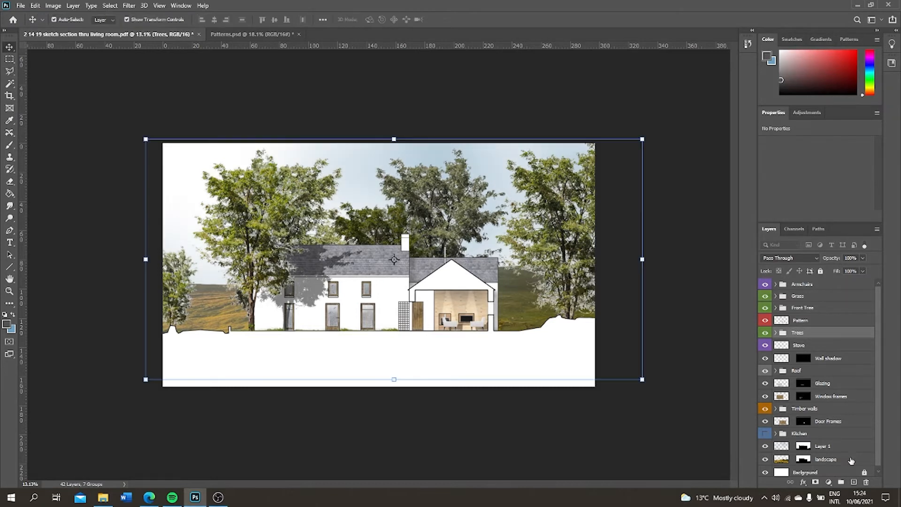
click(828, 482)
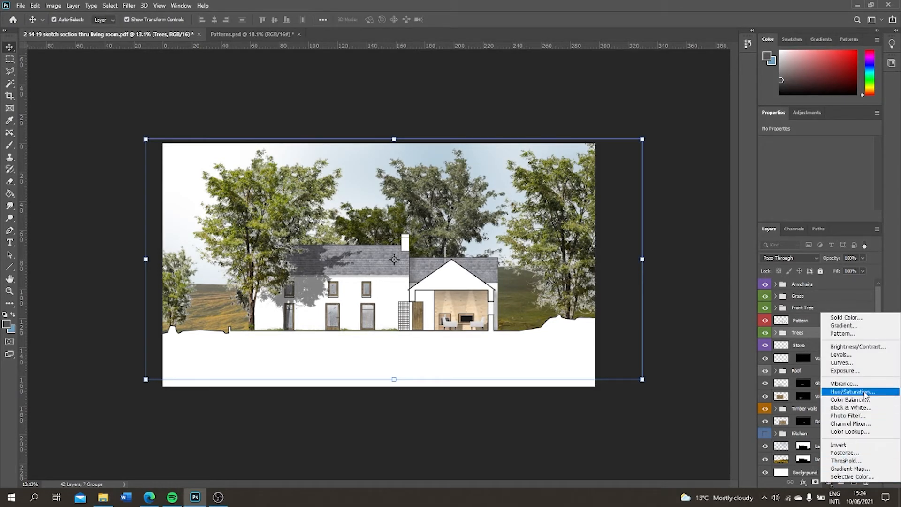
click(854, 370)
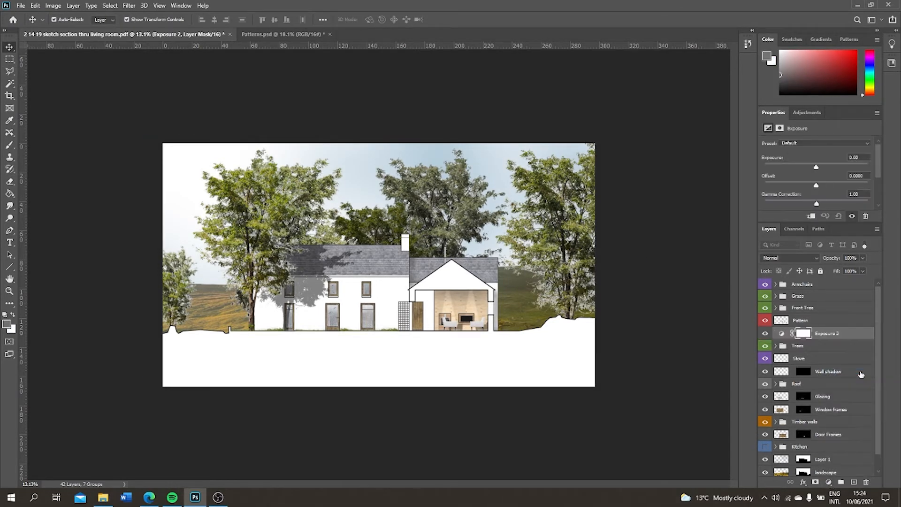
- Try lowering the exposure of the new adjustment layer to about -0.61, and undo the change
mouse_move(816, 168)
mouse_down()
mouse_move(808, 168)
mouse_move(826, 168)
mouse_move(804, 174)
mouse_up()
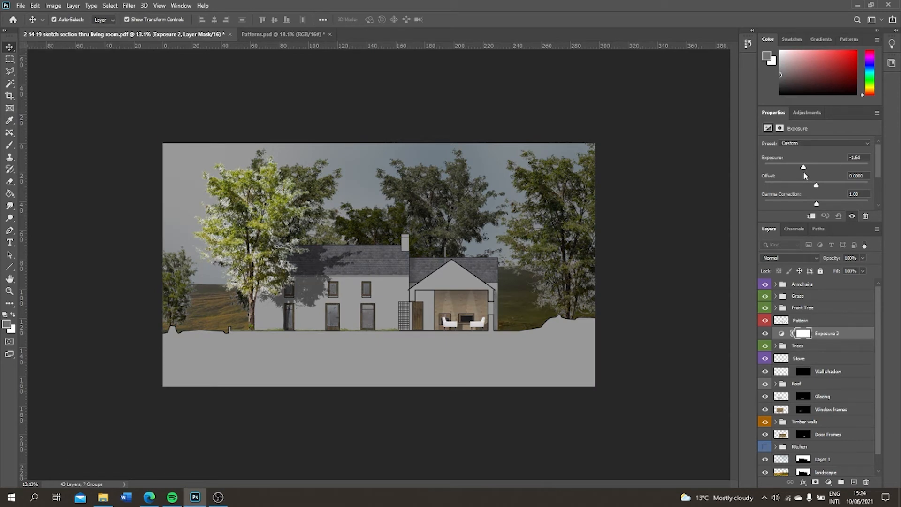
mouse_move(804, 171)
mouse_down()
mouse_move(821, 174)
mouse_move(812, 177)
mouse_up()
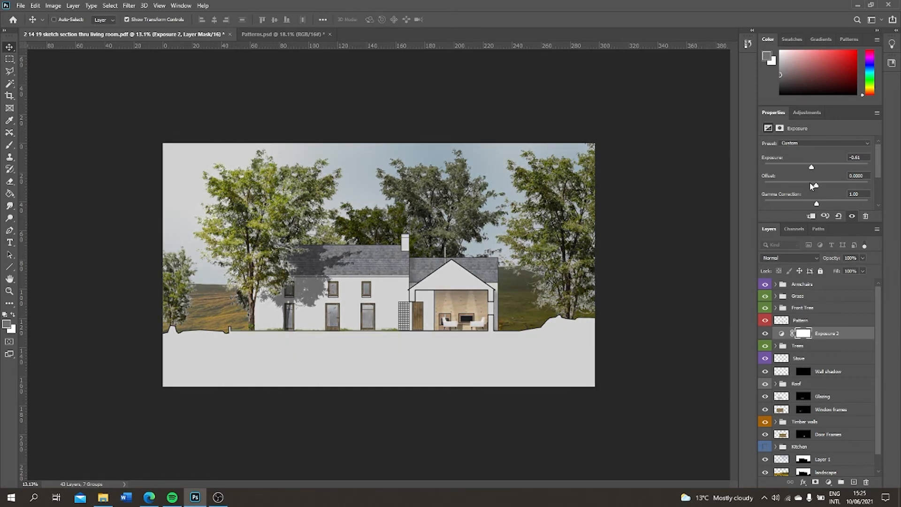
key(ctrl+z)
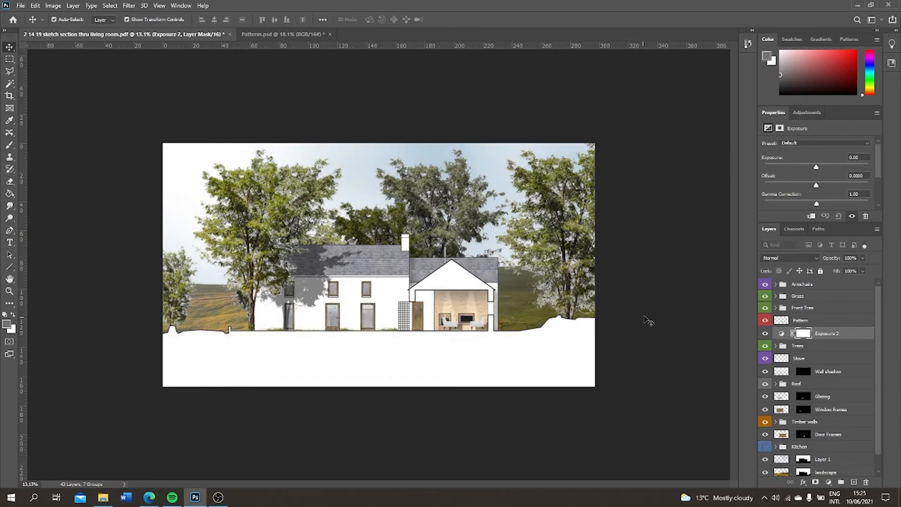
- Select the white ground and gable section areas with the Magic Wand and copy them from the Background layer to a new layer
scroll(627, 338, up, 7)
scroll(627, 338, down, 6)
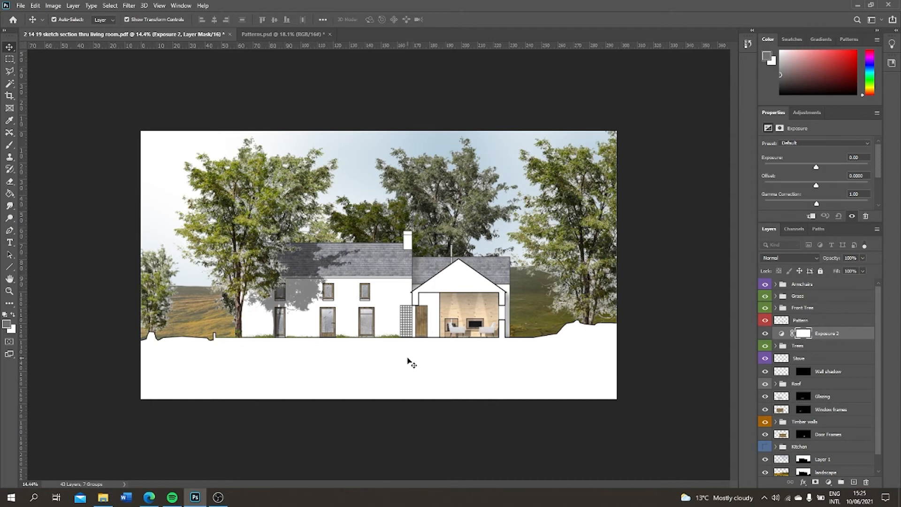
click(9, 83)
click(521, 378)
shift+click(461, 282)
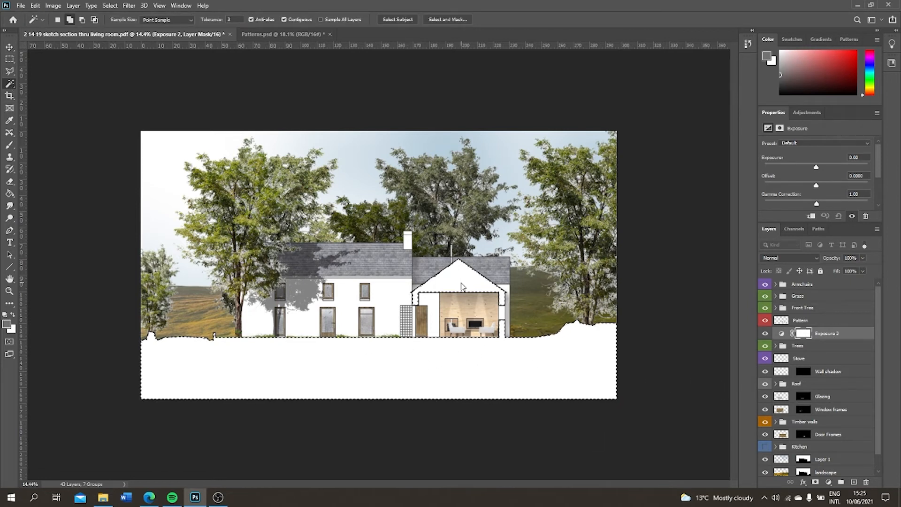
click(800, 320)
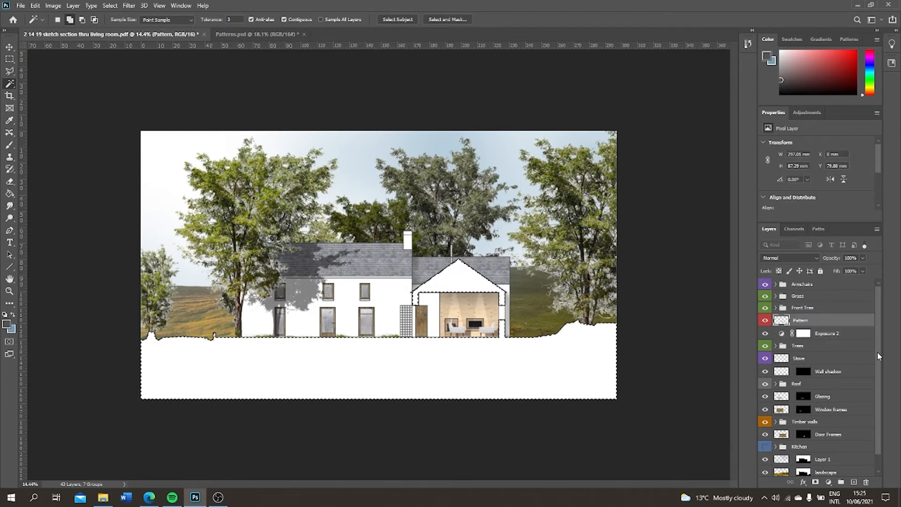
scroll(877, 351, down, 1)
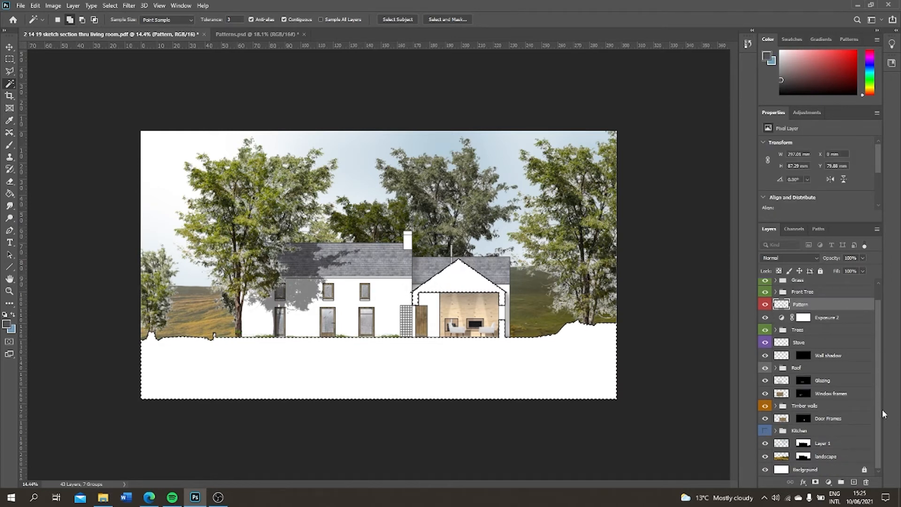
click(834, 470)
right_click(580, 160)
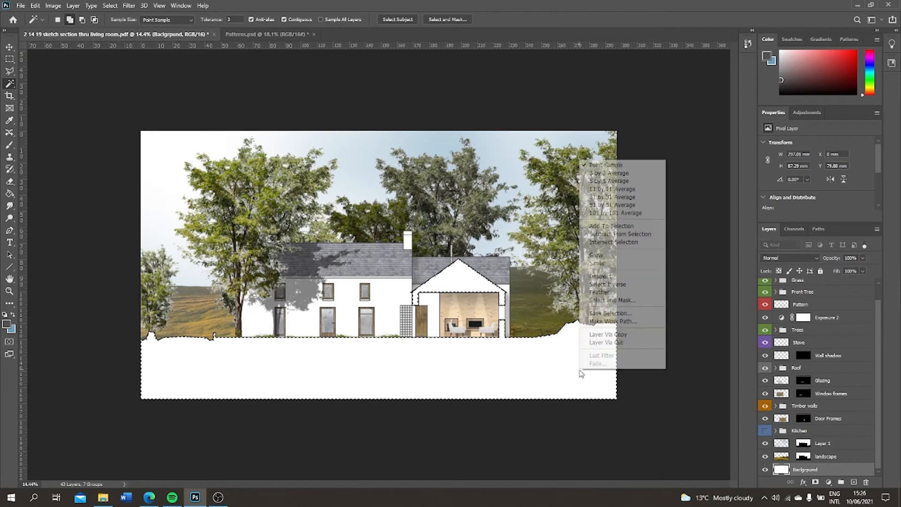
click(627, 335)
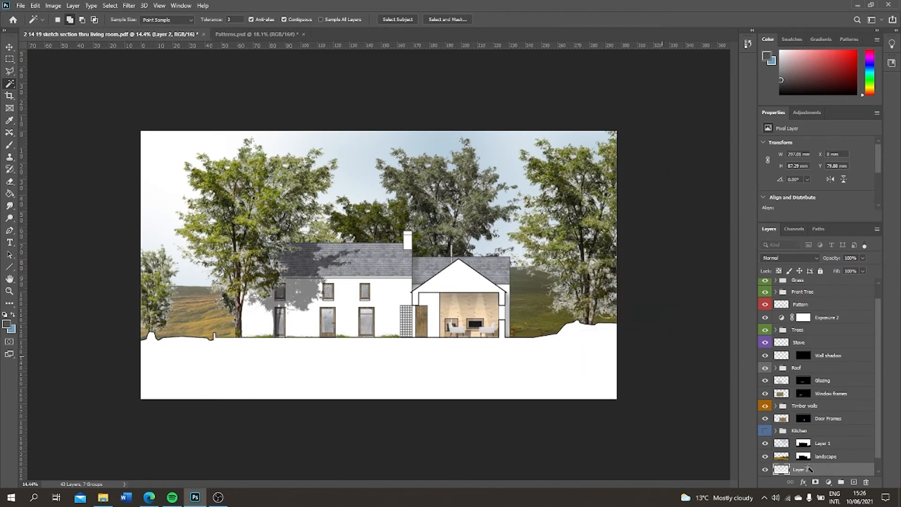
- Rename the copied layer White and move it between the Pattern and Exposure 2 layers
scroll(880, 445, down, 1)
double_click(807, 455)
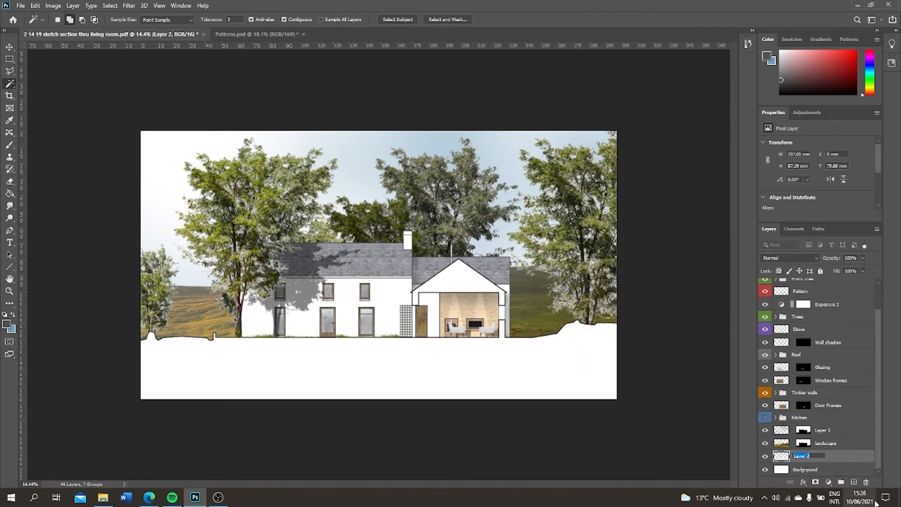
text(White)
key(Return)
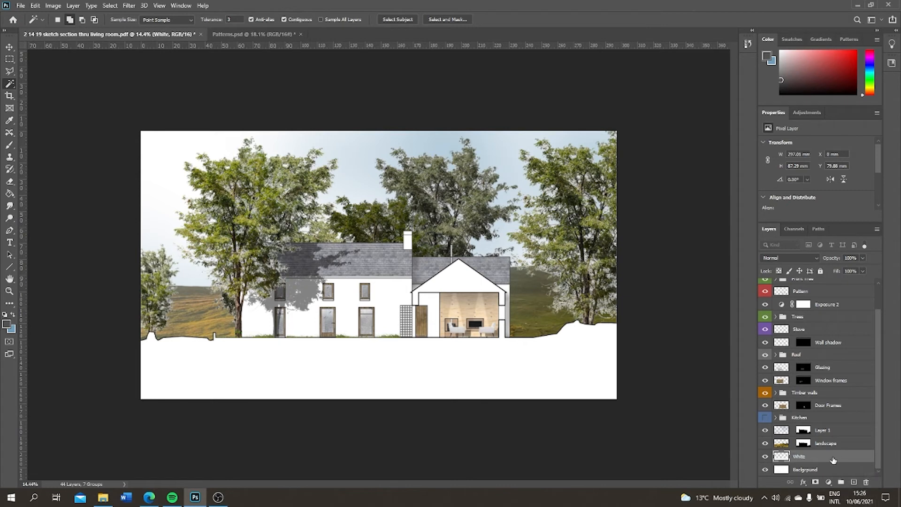
drag(826, 457, 800, 305)
scroll(872, 334, up, 2)
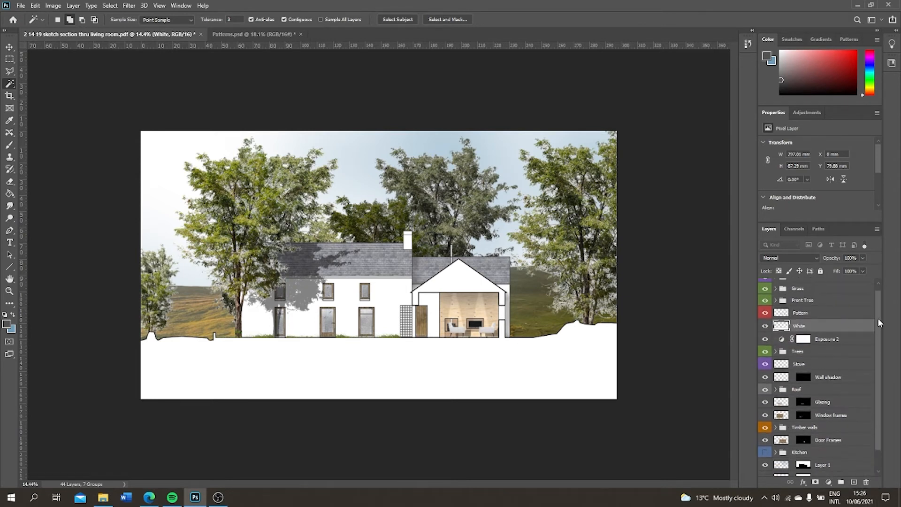
drag(820, 334, 820, 331)
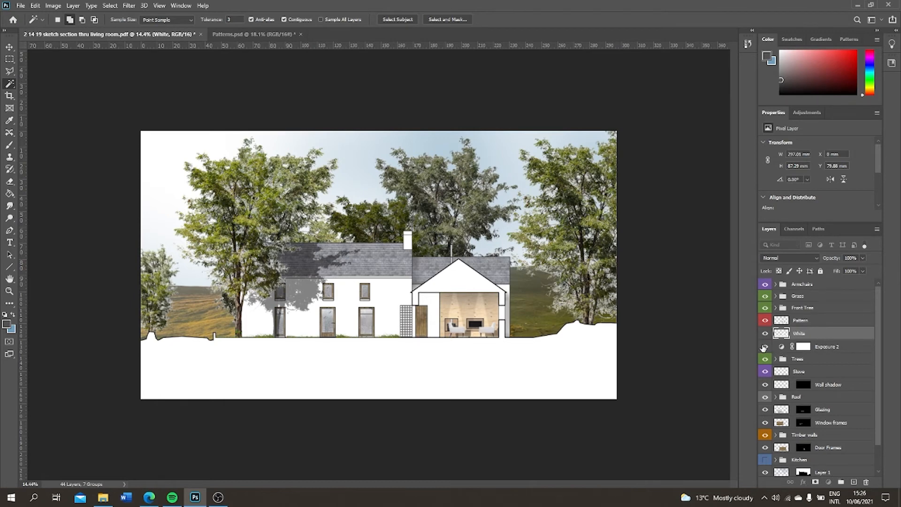
- Lower the exposure of the Exposure 2 adjustment layer to about -0.48
click(785, 347)
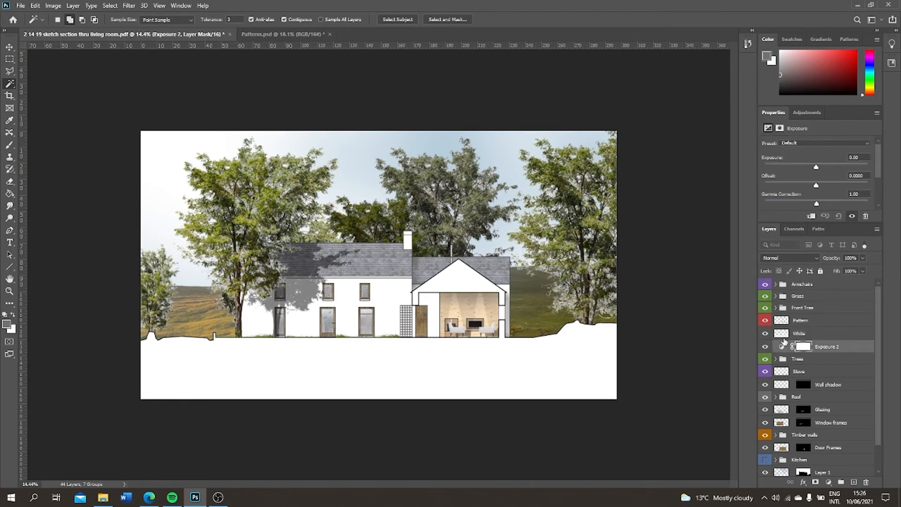
mouse_move(817, 167)
mouse_down()
mouse_move(826, 165)
mouse_move(807, 173)
mouse_move(814, 184)
mouse_up()
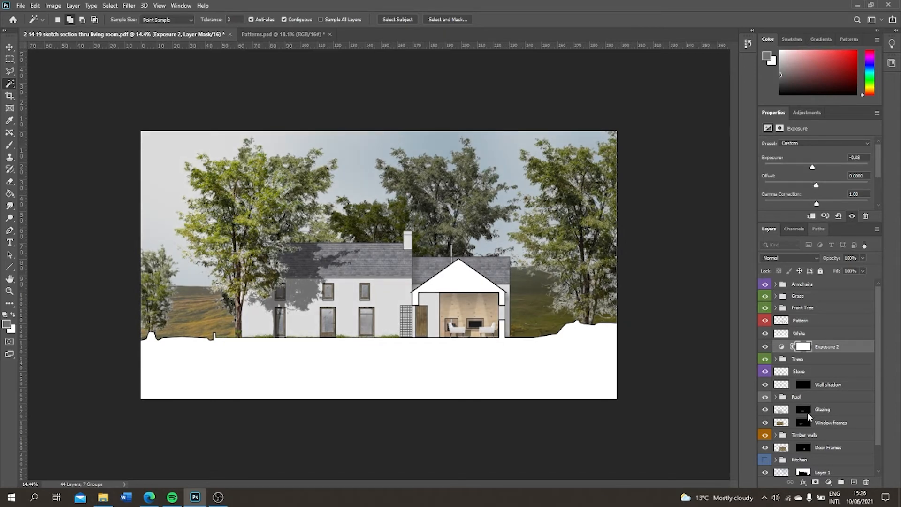
scroll(794, 331, down, 1)
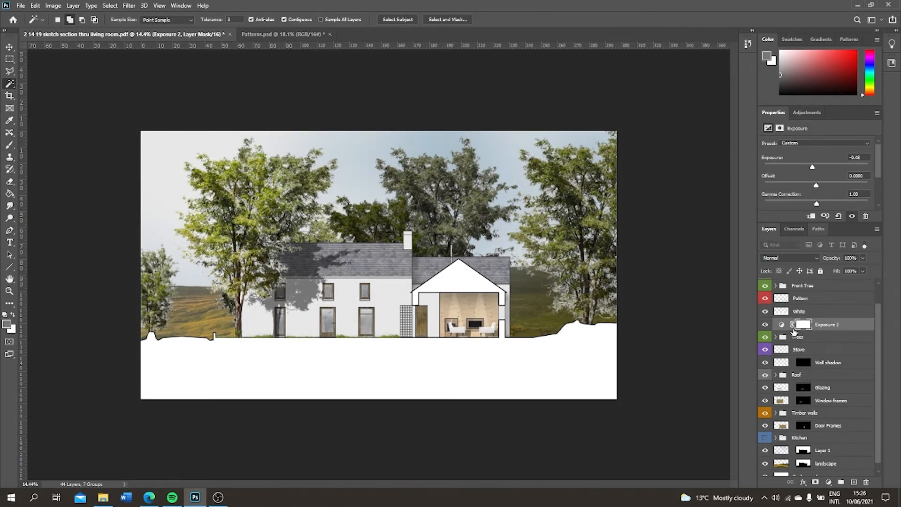